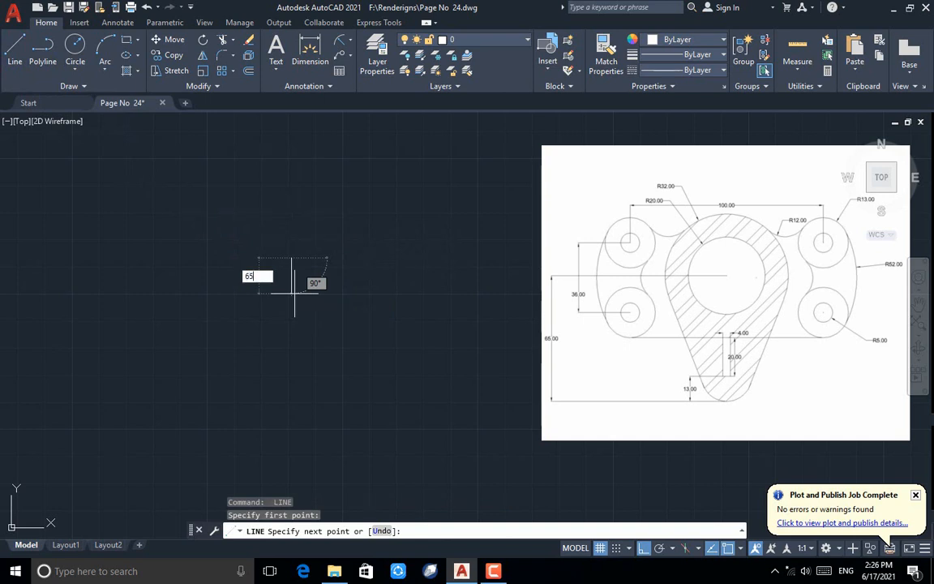
Finish the 65-unit vertical line downward and draw a radius 20 circle centred on its upper end.
key(Return)
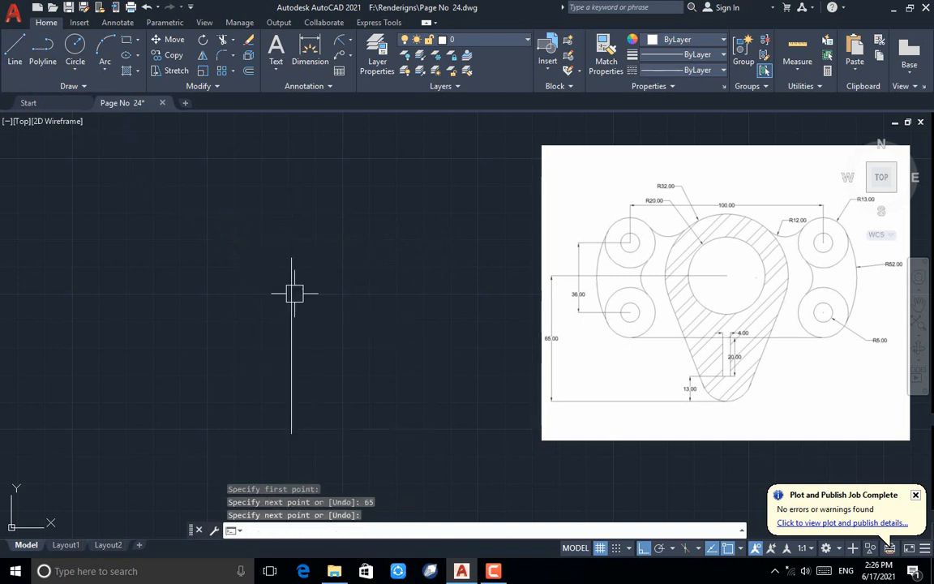
key(Return)
text(c)
key(Return)
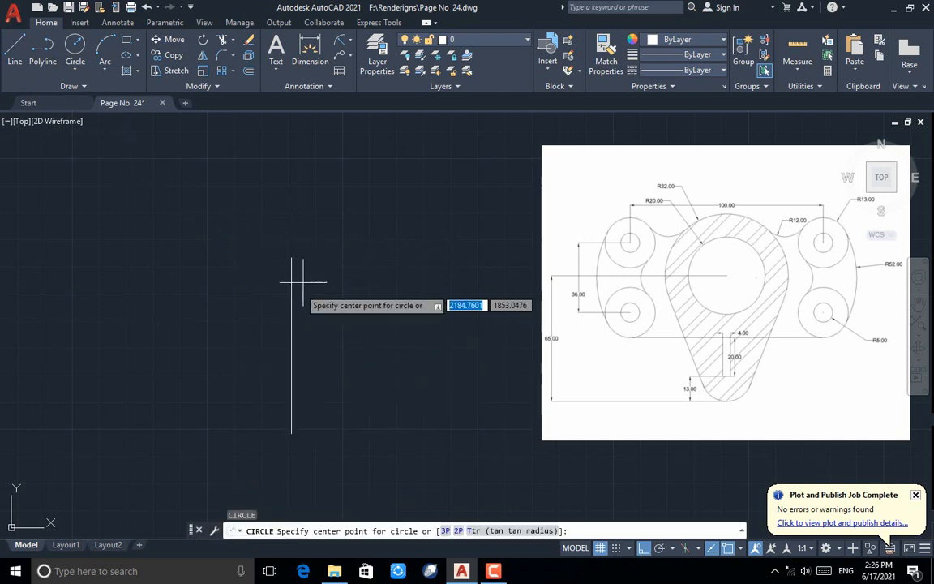
click(292, 259)
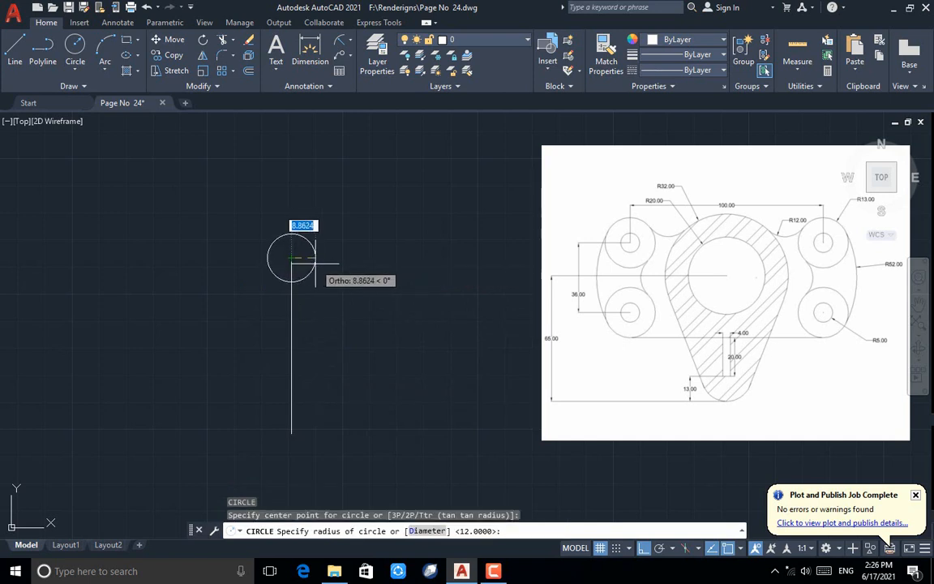
text(20)
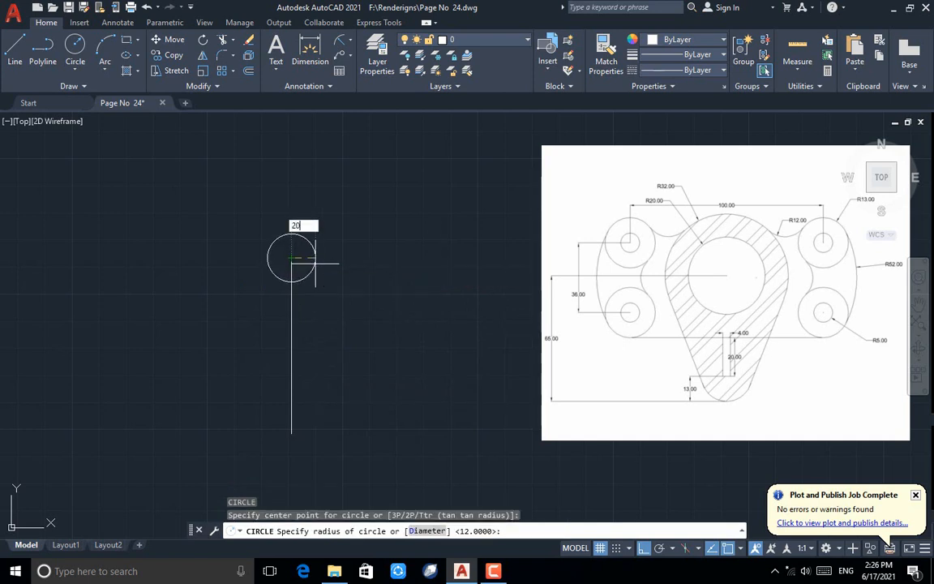
key(Return)
Draw a radius 32 circle concentric with the radius 20 circle.
key(Return)
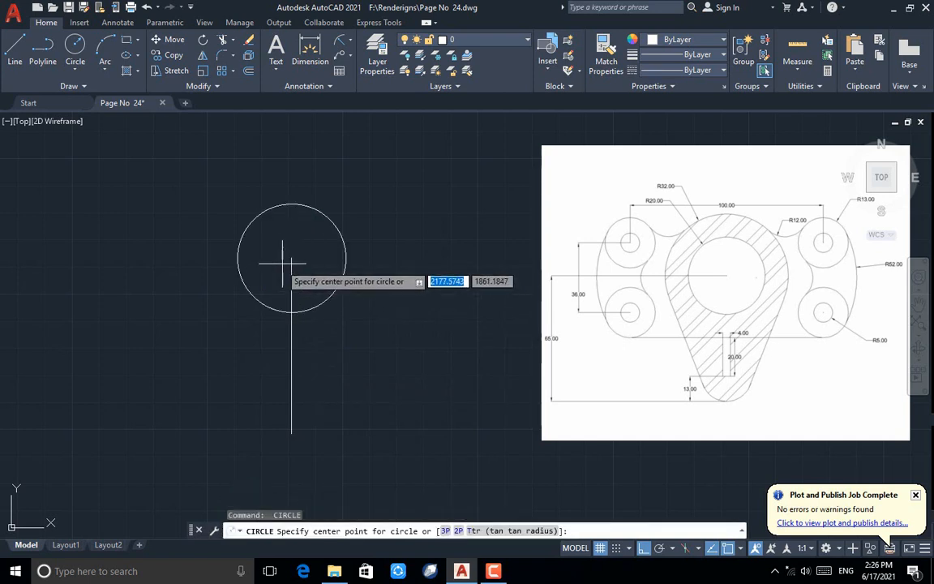
click(292, 258)
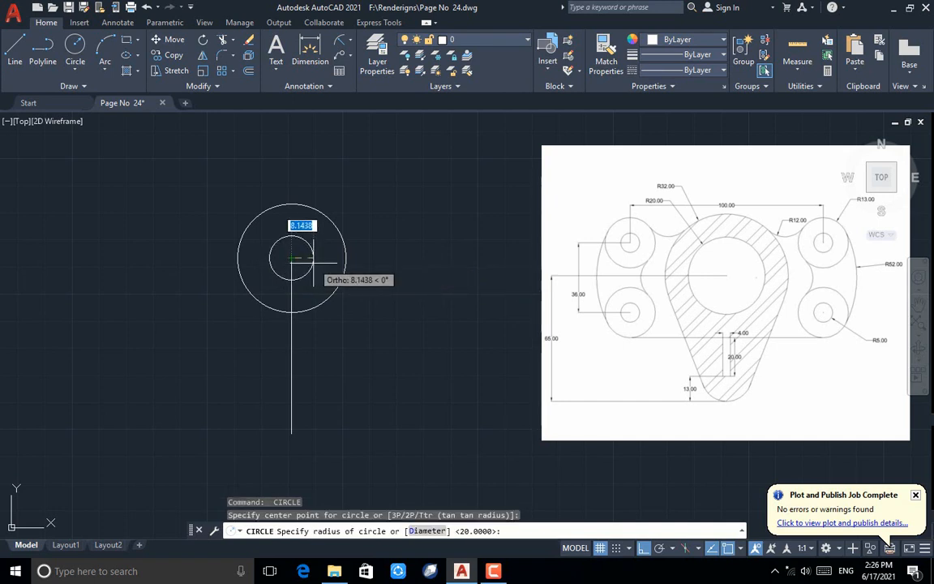
text(32)
key(Return)
key(Return)
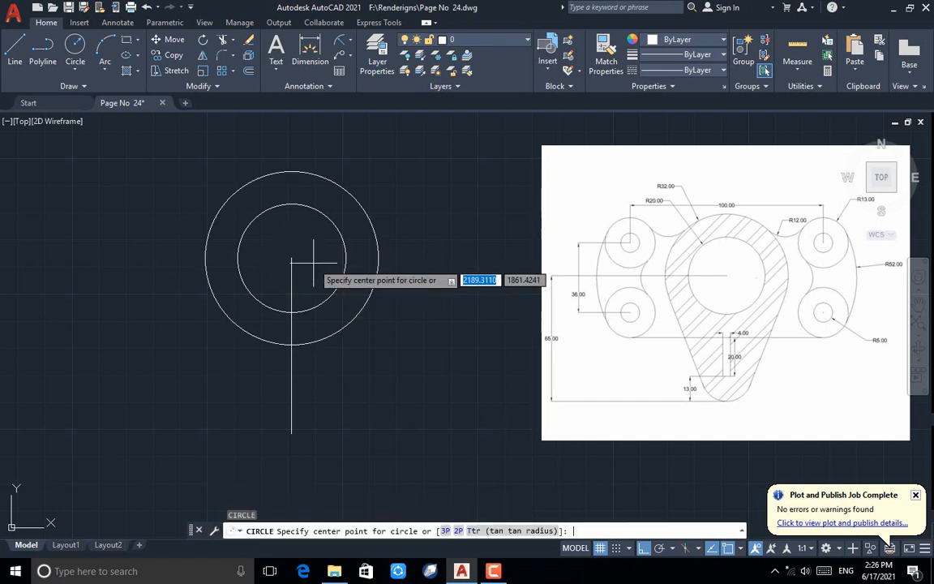
key(Escape)
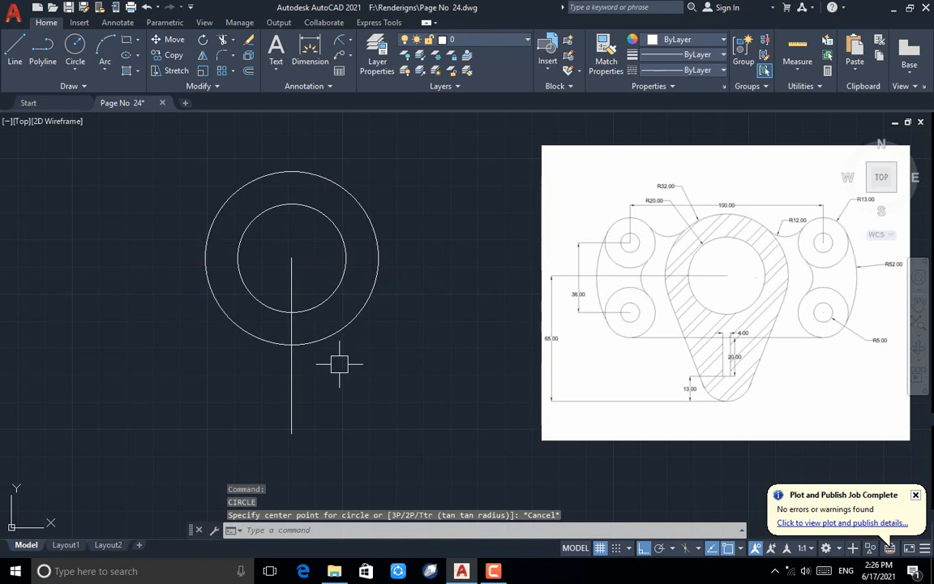
Draw a two-point circle of diameter 26 starting at the vertical line's lower end and extending upward along the line.
click(74, 72)
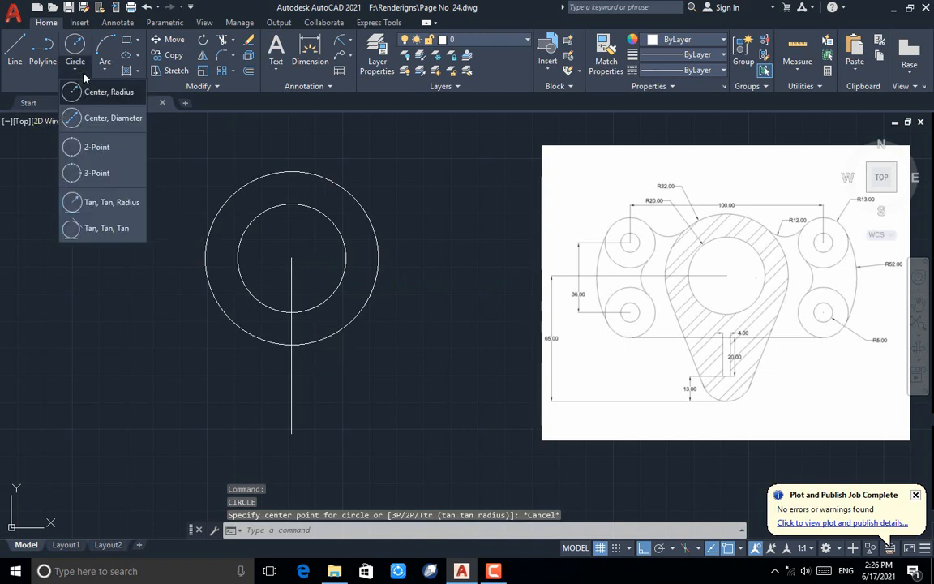
click(89, 149)
click(292, 433)
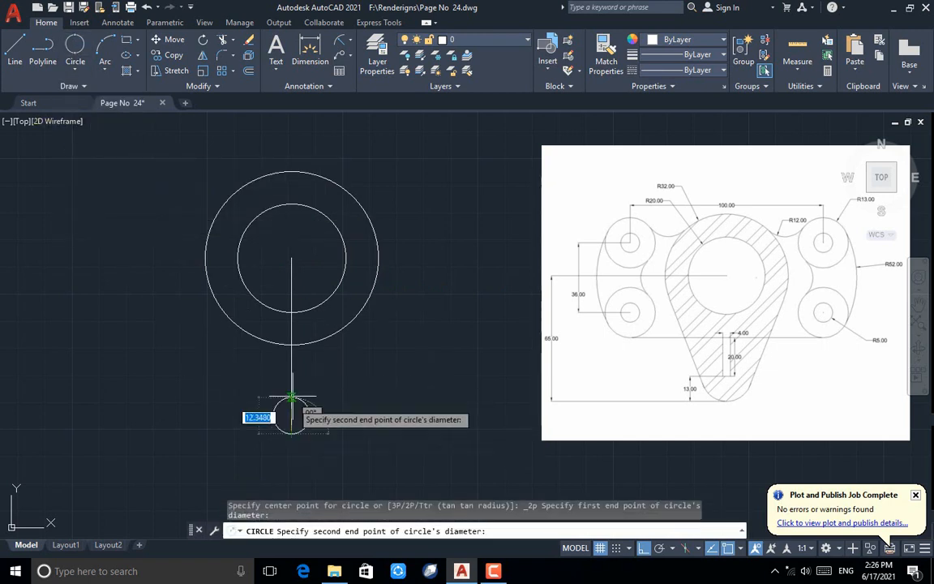
text(26)
key(Return)
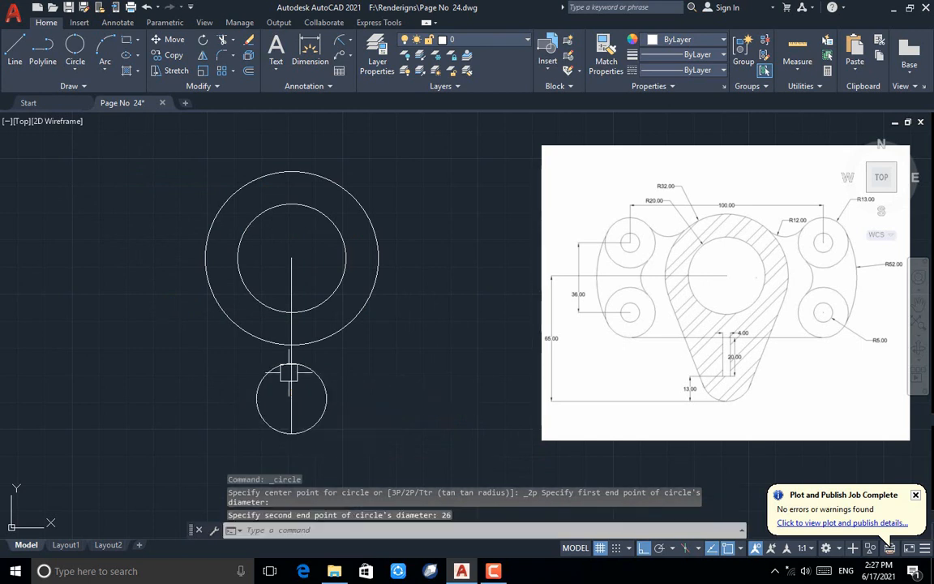
Draw a slot outline 4 wide and 20 high, its bottom edge centred on the centre of the lower circle.
text(l)
key(Return)
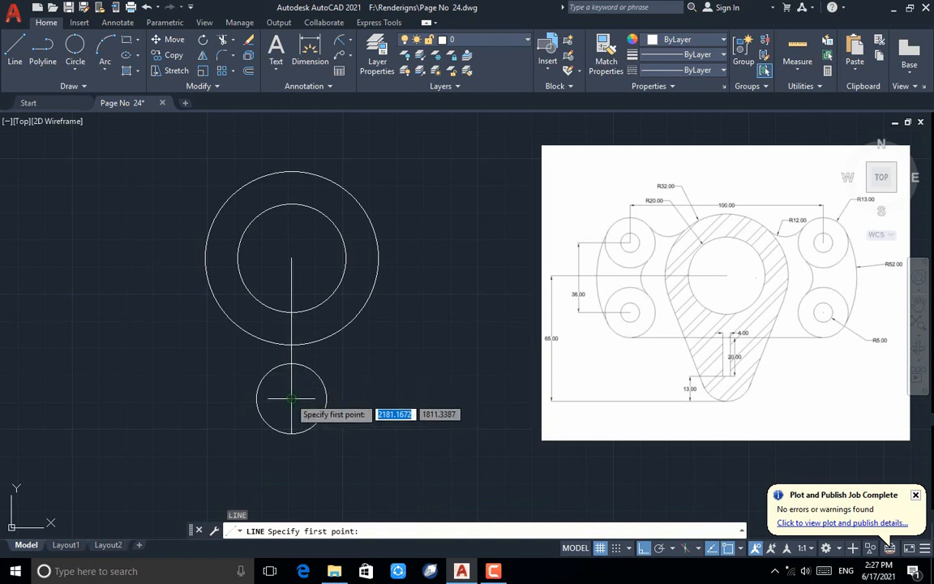
click(291, 398)
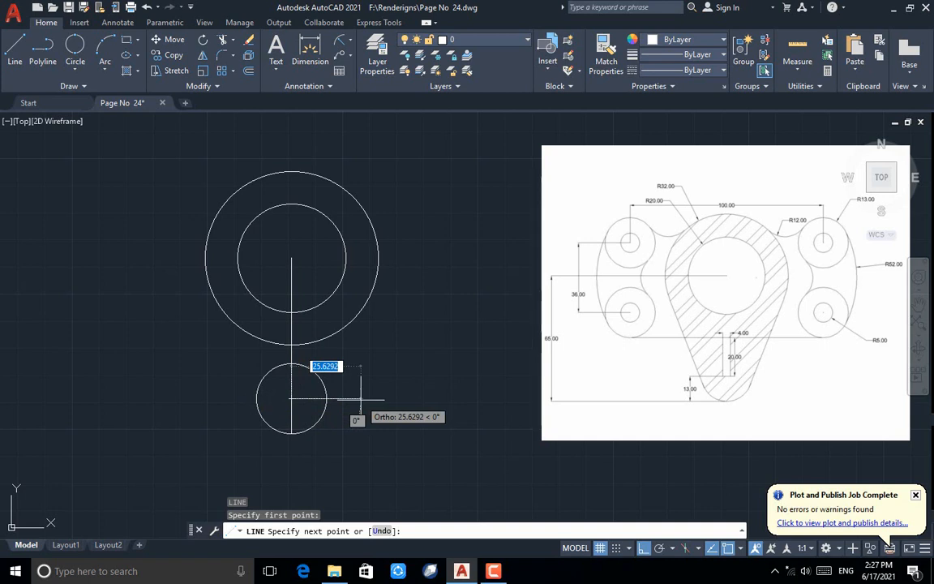
text(2)
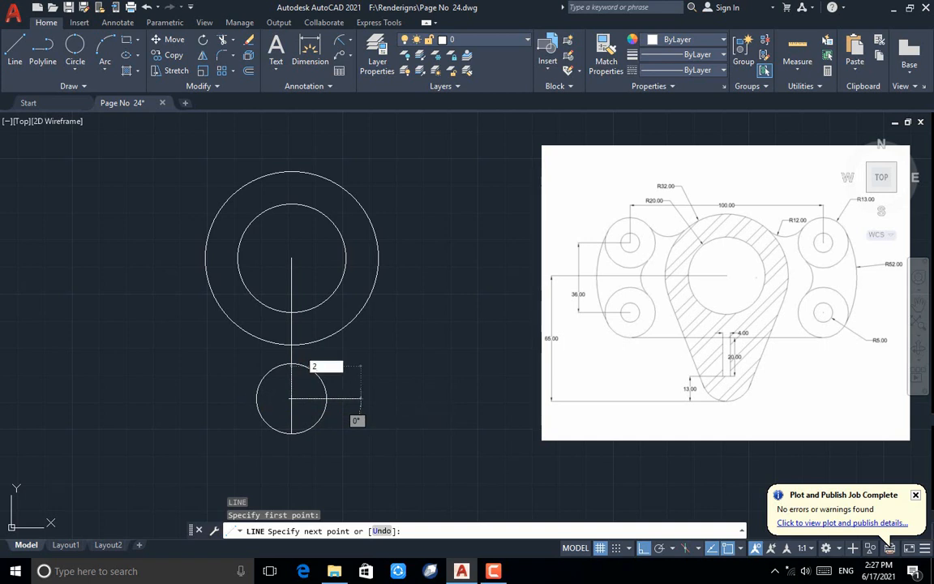
key(Return)
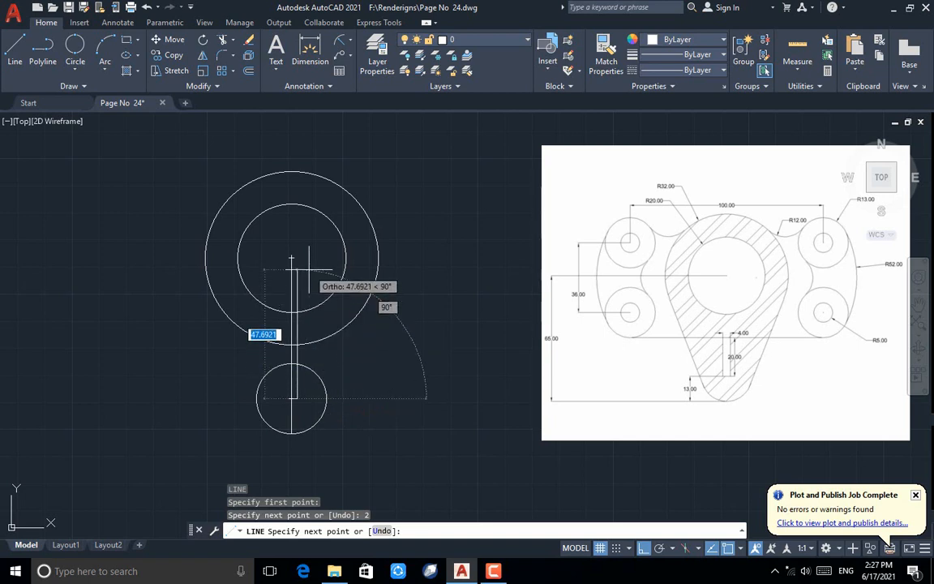
text(20)
key(Return)
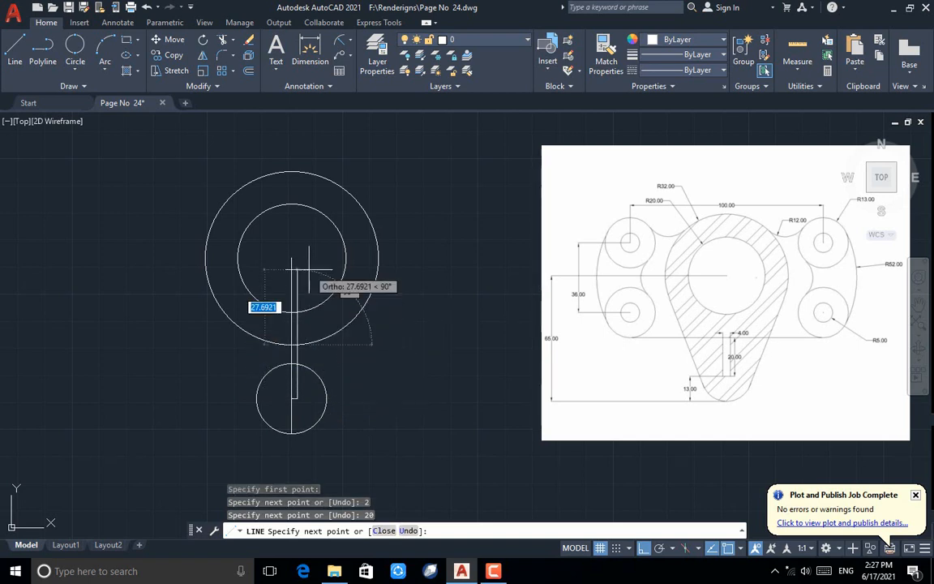
text(4)
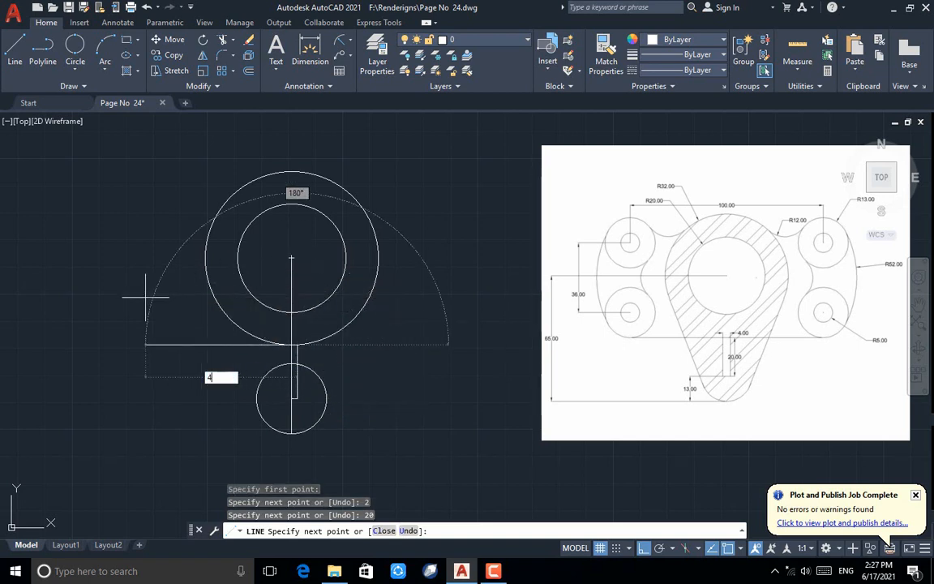
key(Return)
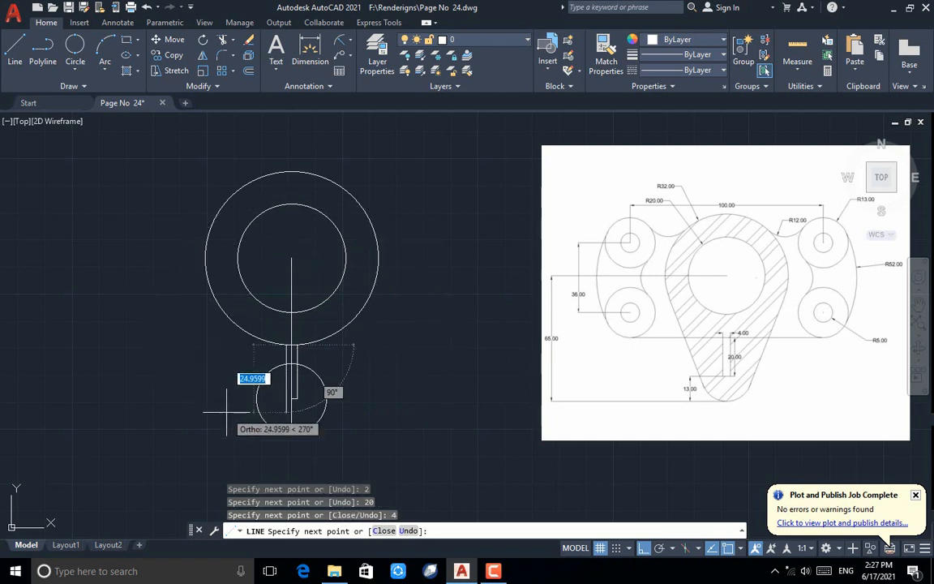
text(2)
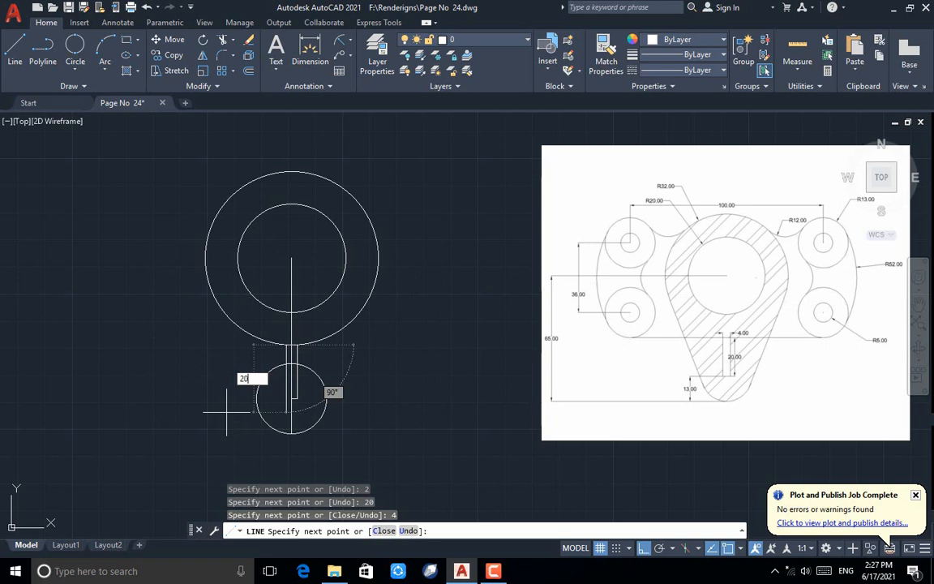
text(0)
key(Return)
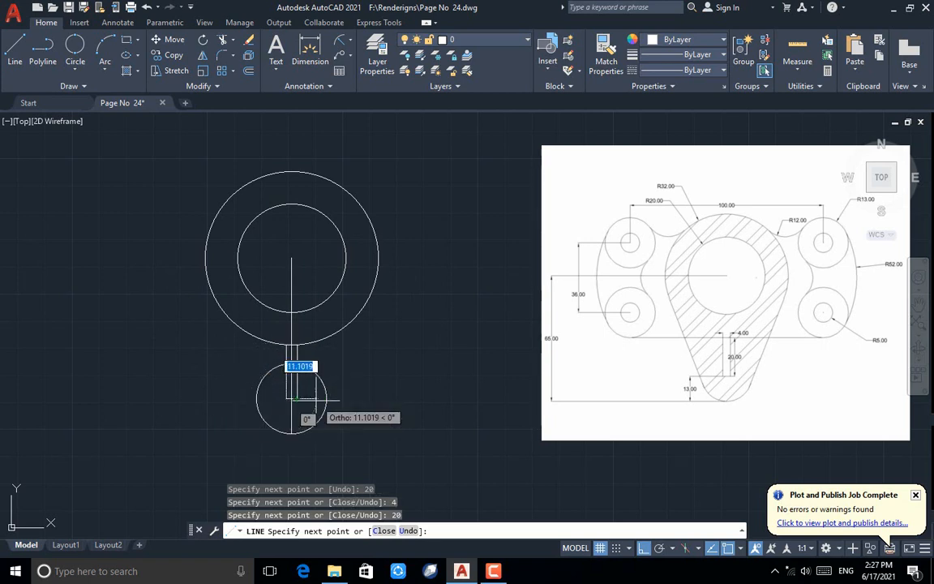
text(2)
key(Return)
key(Escape)
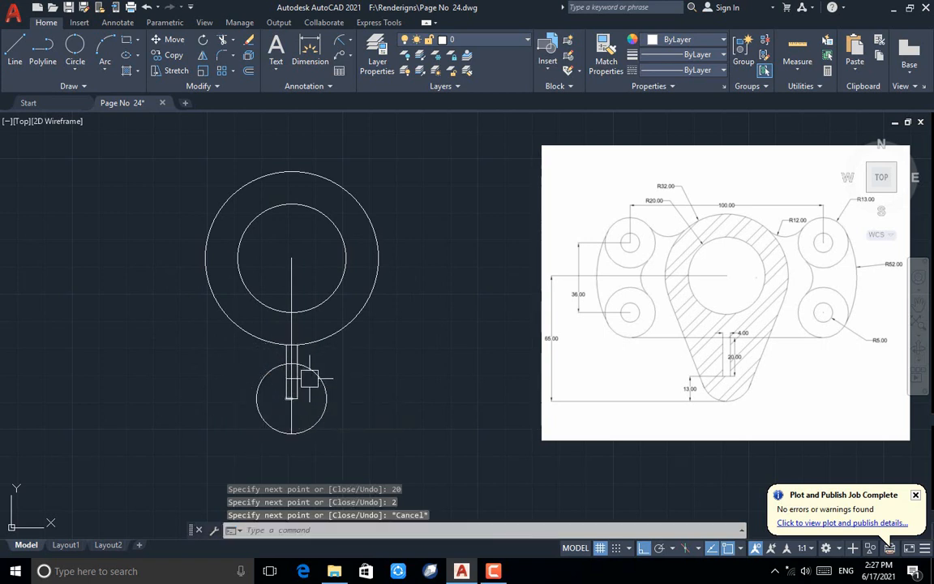
Delete the vertical 65-unit construction line running through the circles.
scroll(301, 370, up, 2)
click(292, 233)
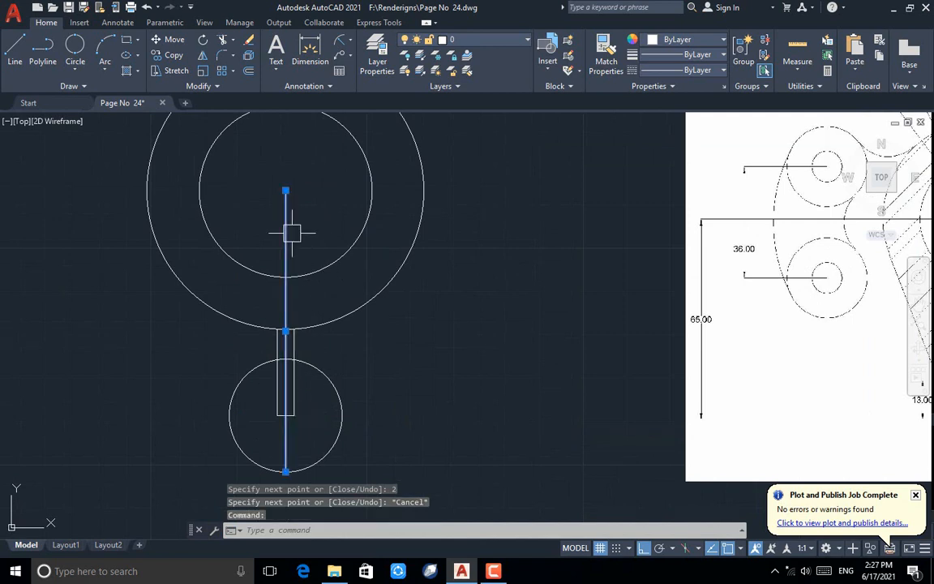
key(Delete)
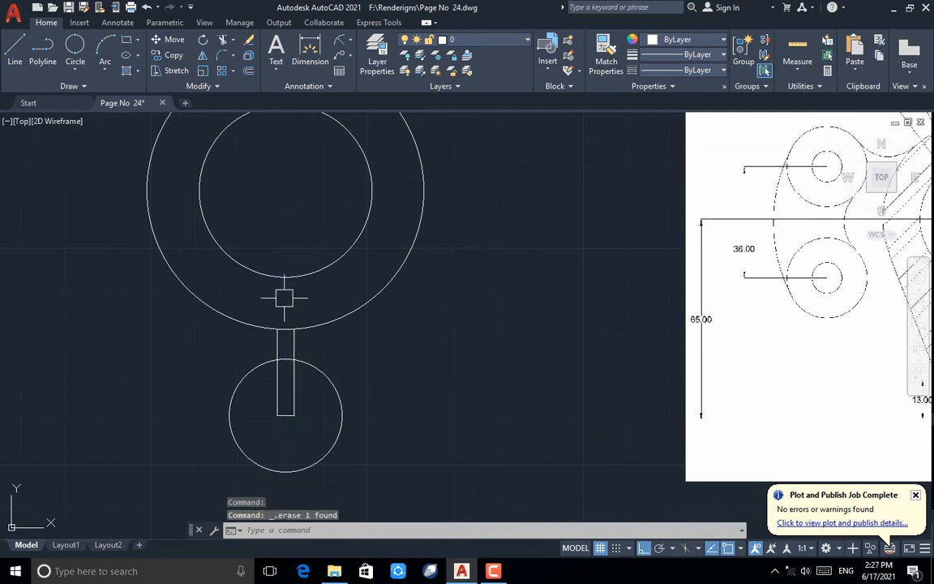
Draw tangent lines on both sides connecting the small lower circle to the radius 32 circle.
scroll(270, 318, down, 2)
click(15, 50)
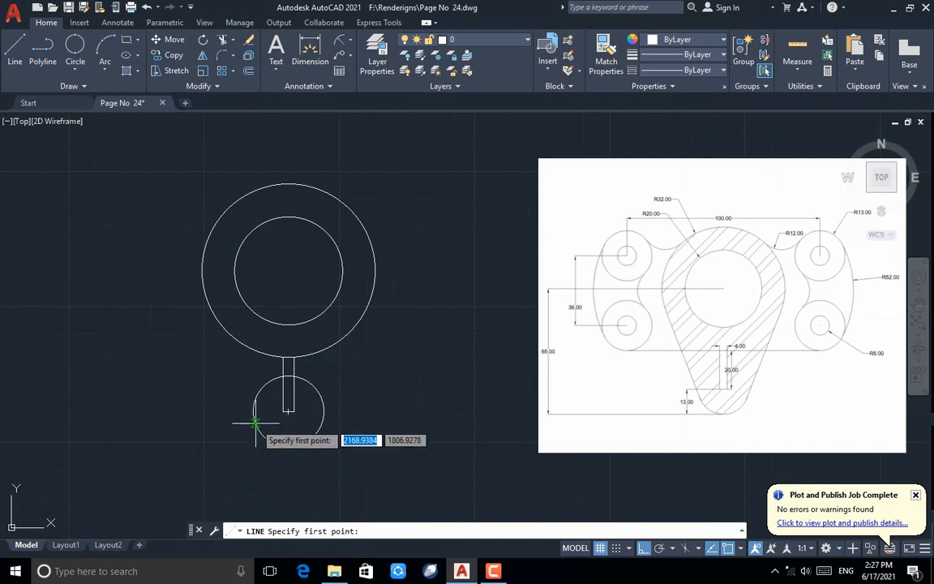
click(255, 422)
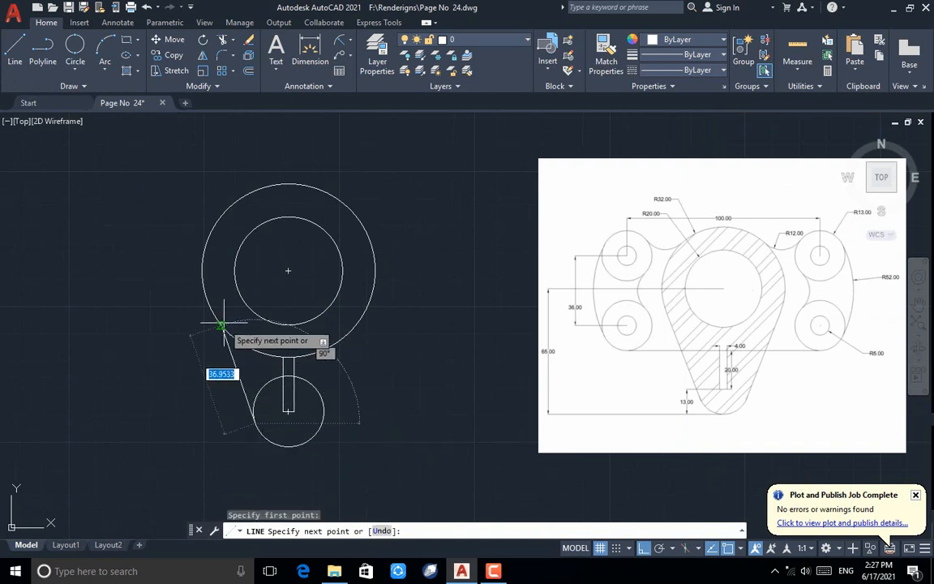
click(207, 303)
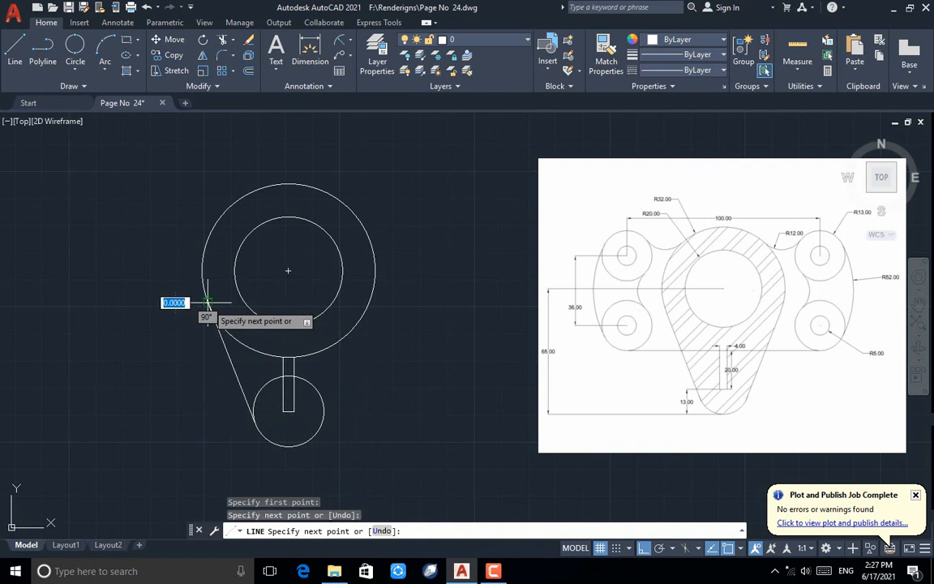
key(Return)
key(Return)
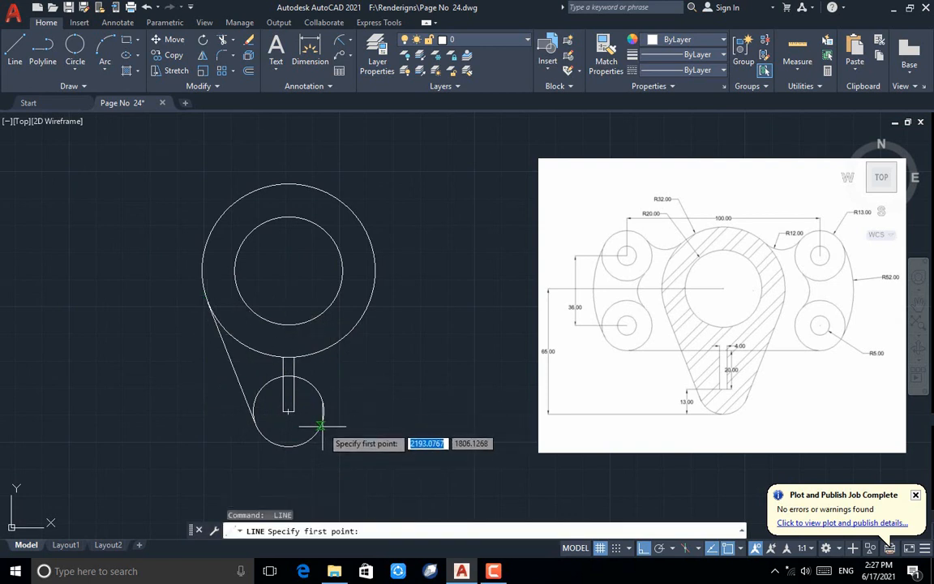
click(321, 423)
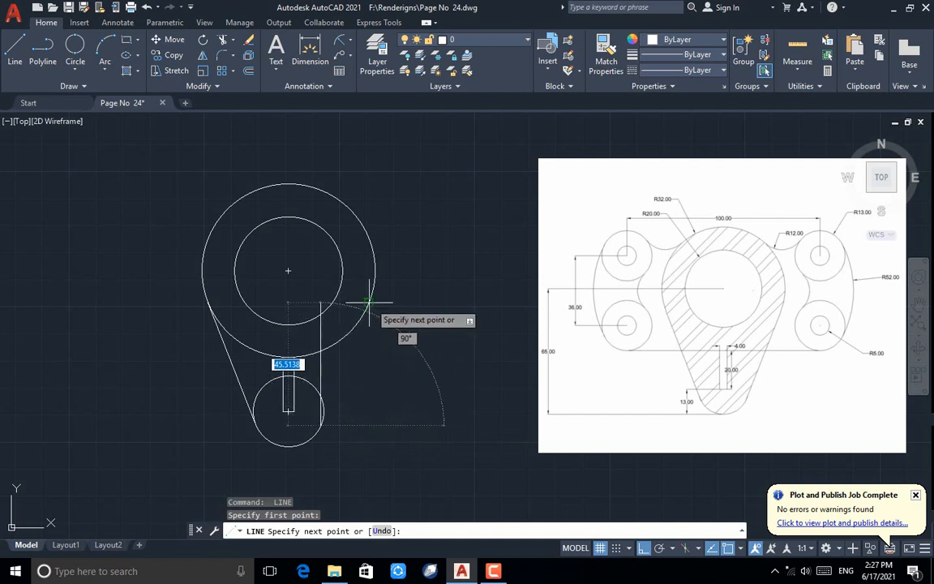
click(369, 303)
key(Escape)
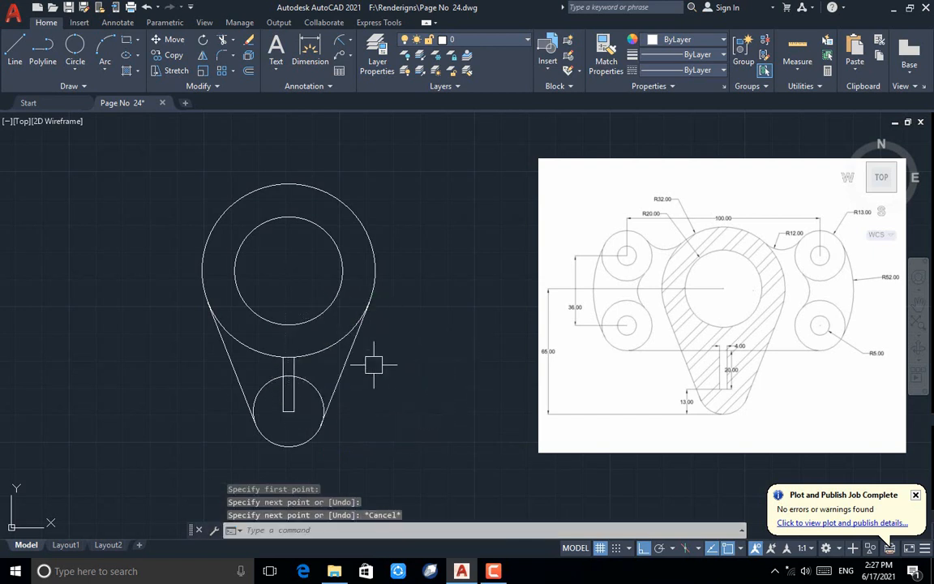
Trim the large circle's lower arc and the small circle's upper arc between the tangent lines, including the piece inside the slot.
text(tr)
key(Return)
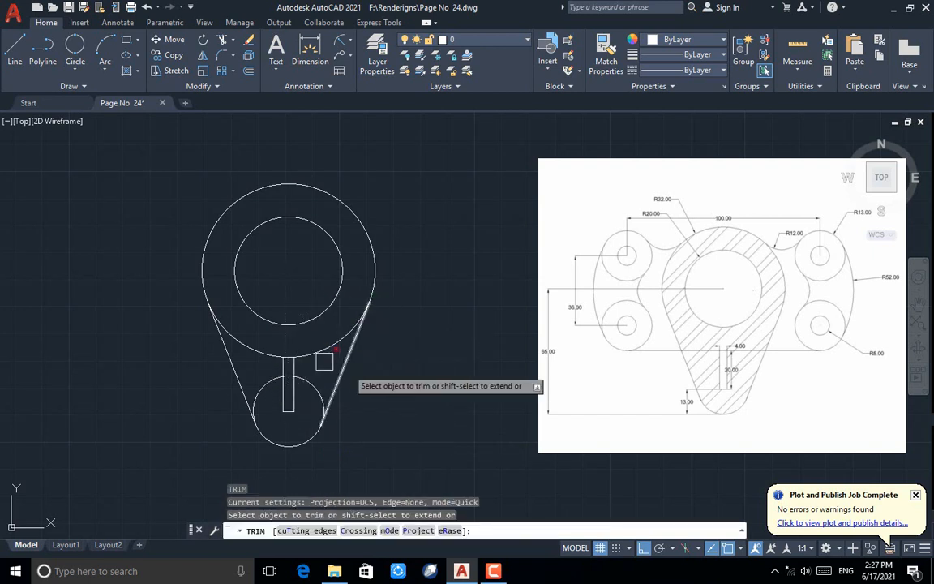
click(258, 348)
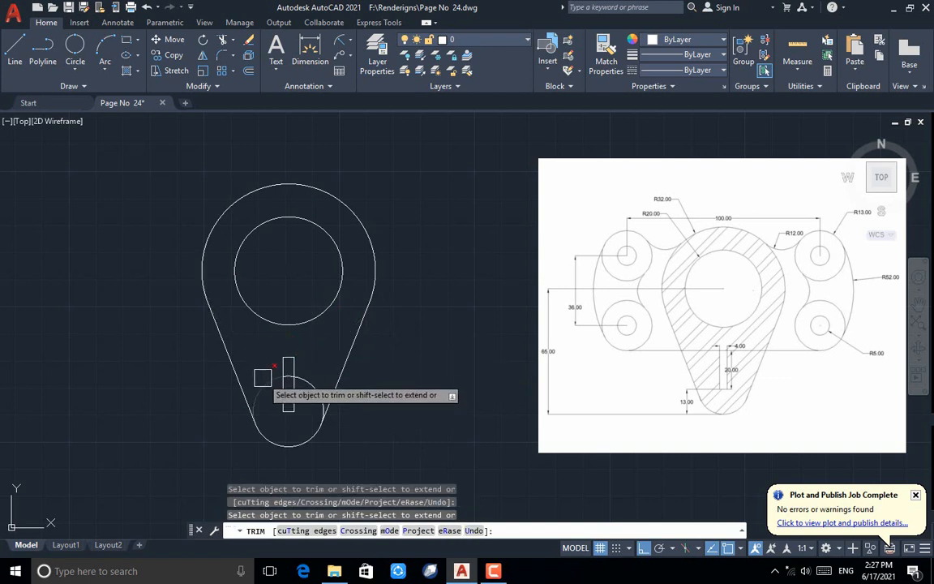
click(263, 378)
click(312, 383)
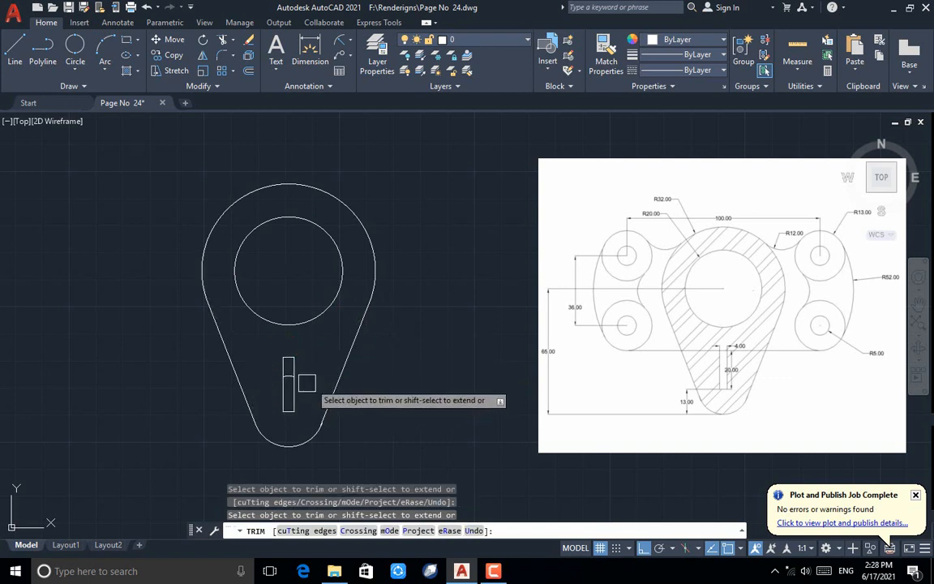
scroll(288, 381, up, 6)
scroll(292, 371, down, 5)
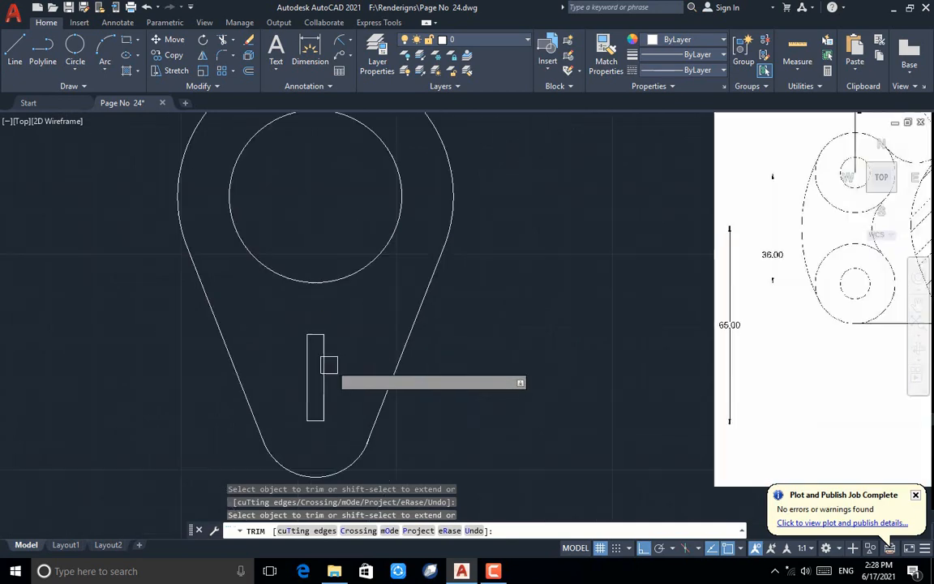
key(Escape)
Draw a horizontal line 50 long to the right from the midpoint of the slot's top edge.
text(l)
key(Return)
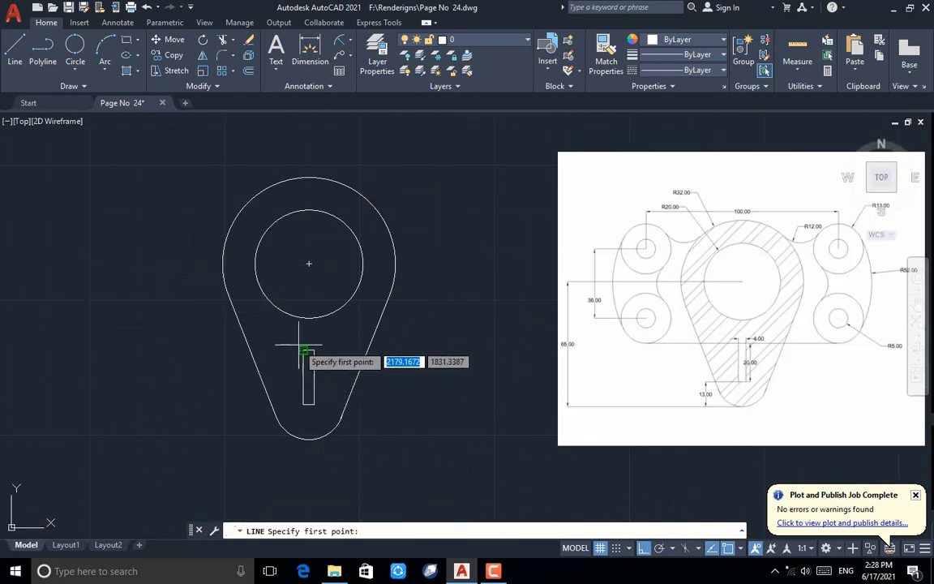
click(306, 350)
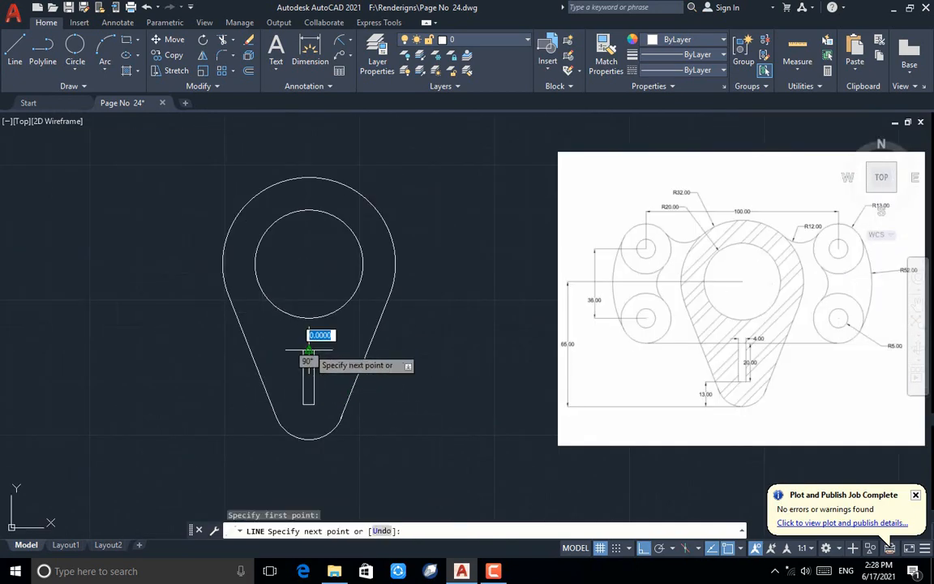
text(5)
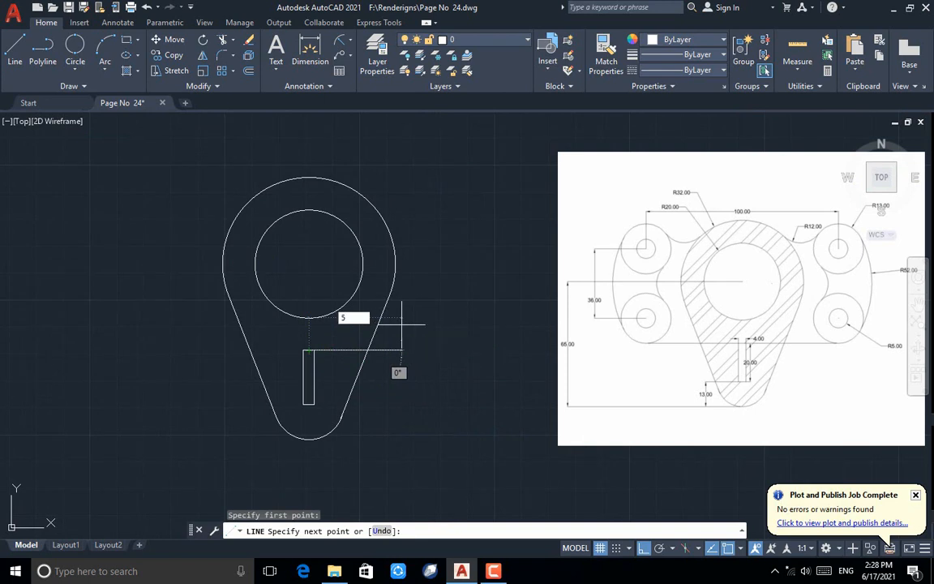
text(0)
key(Return)
key(Return)
Draw a matching horizontal line 50 long to the left from the midpoint of the slot's top edge.
key(Return)
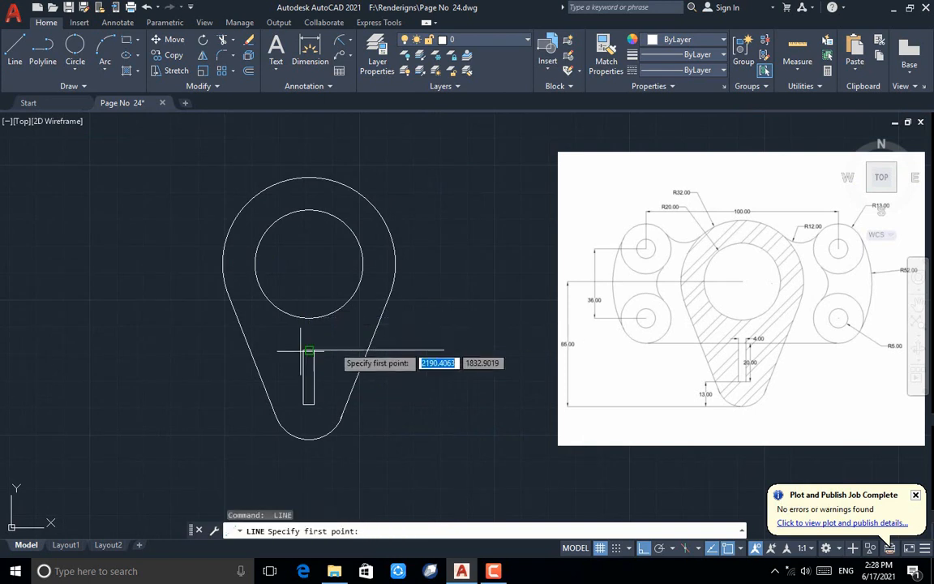
click(309, 350)
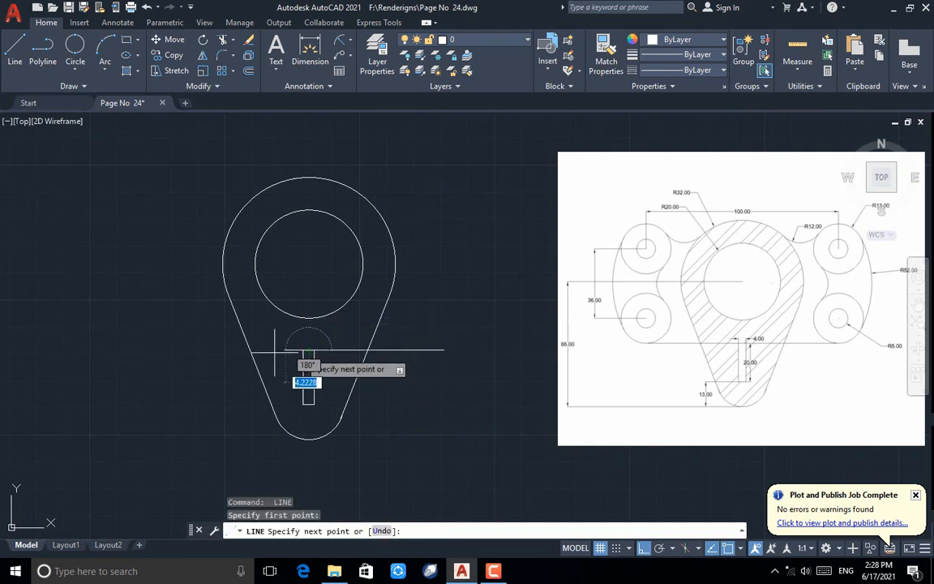
text(50)
key(Return)
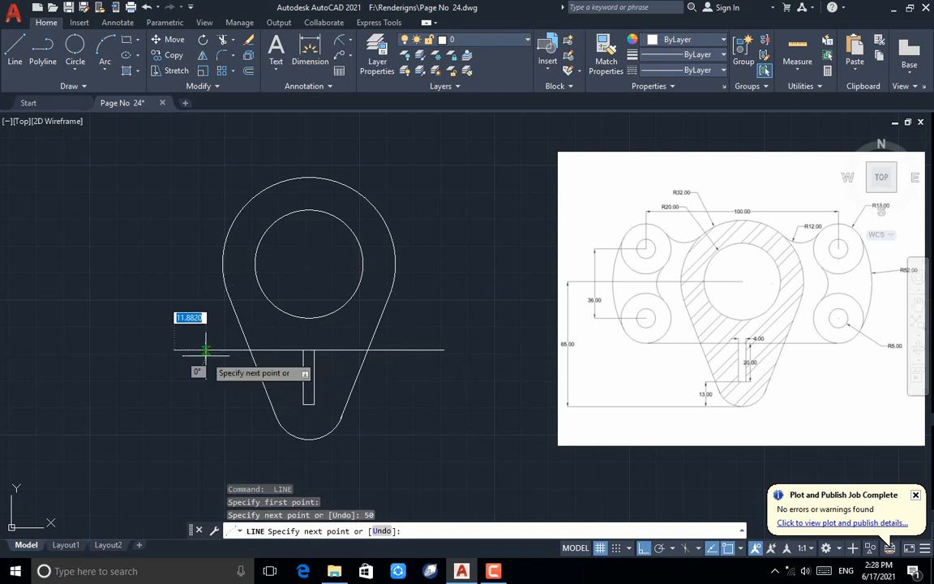
key(Return)
Join the two horizontal lines at the slot's top edge into a single line.
click(202, 351)
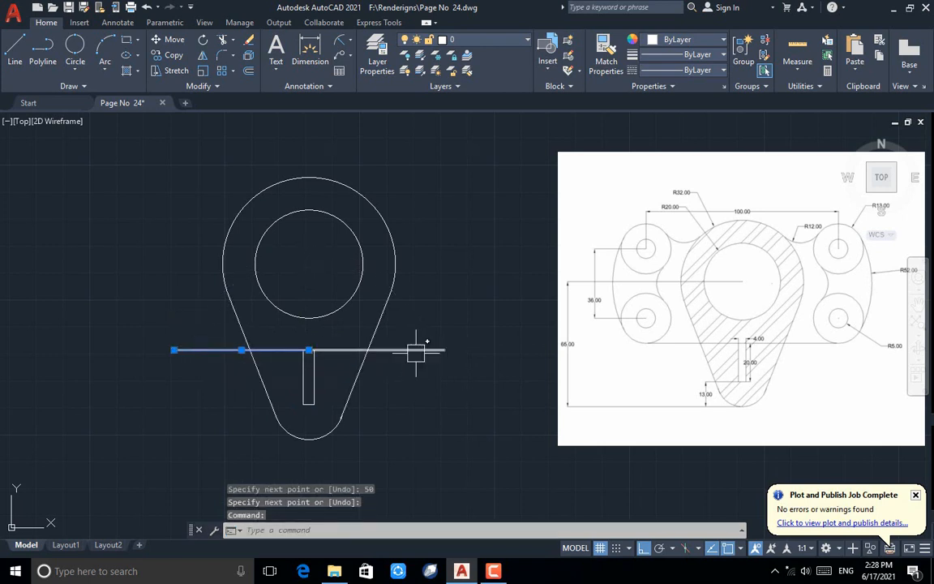
click(416, 351)
text(j)
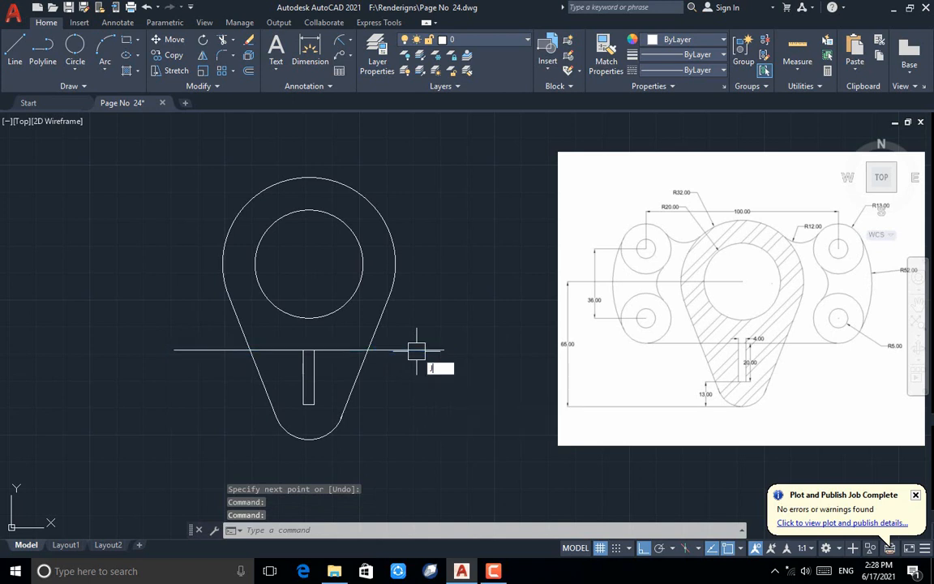
key(Return)
click(415, 350)
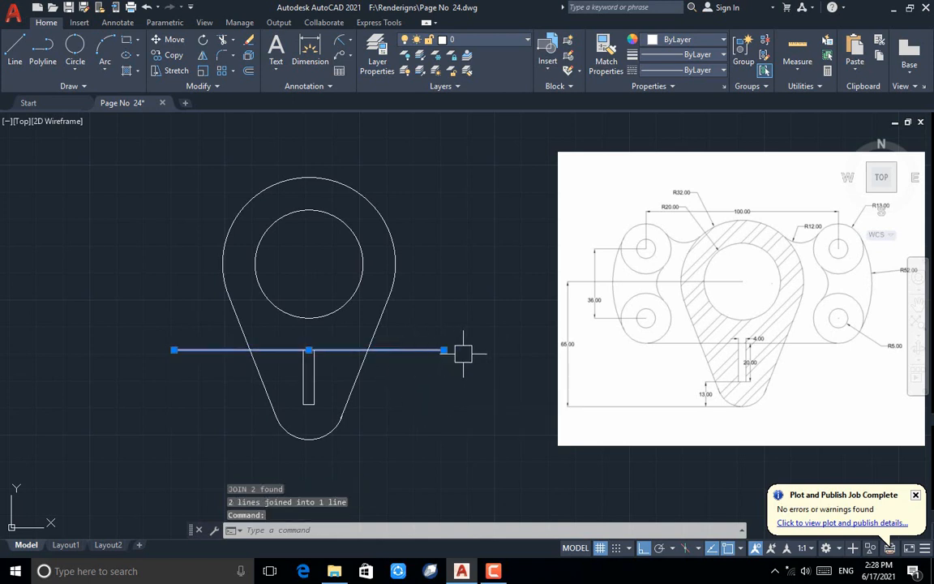
key(Escape)
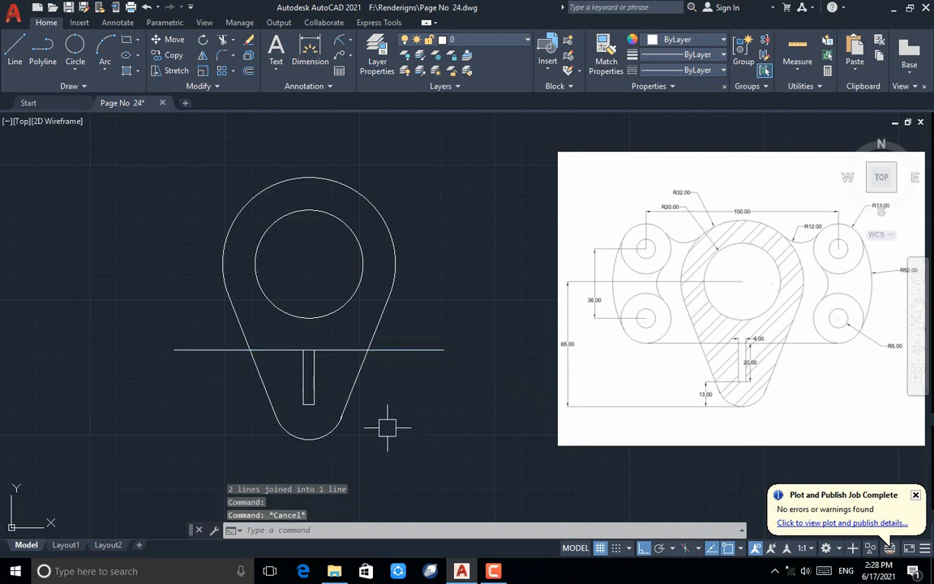
Draw a two-point circle of diameter 26 rising vertically from the right end of the horizontal line.
click(75, 50)
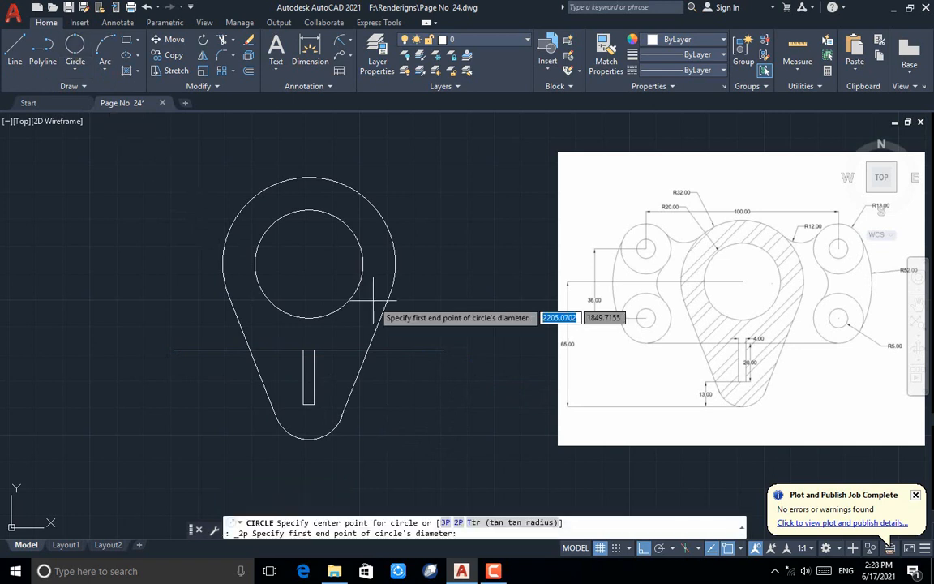
click(443, 349)
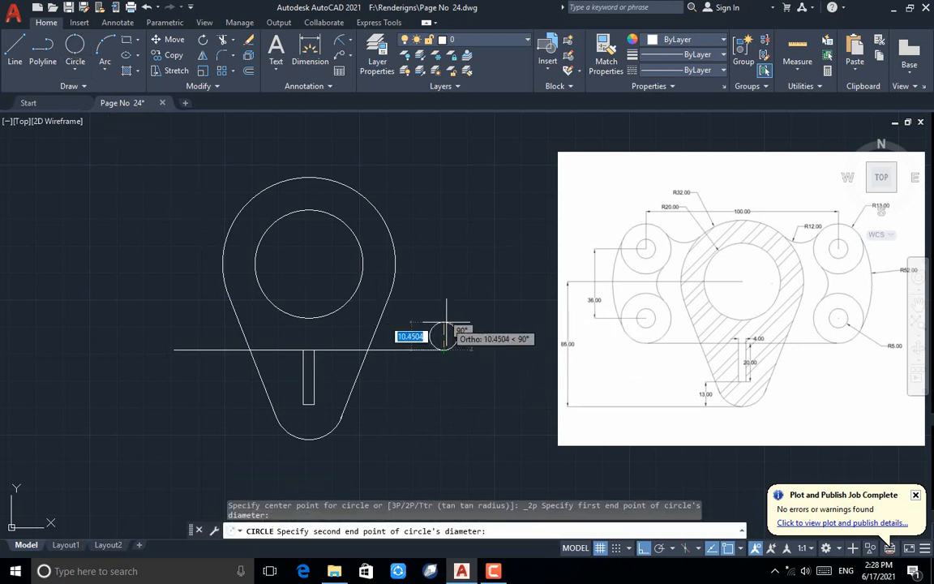
text(26)
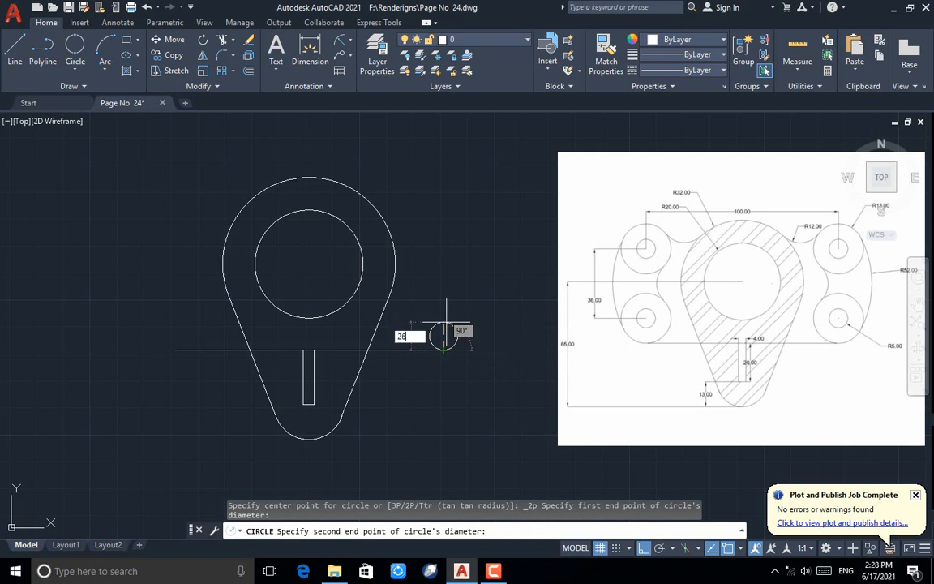
key(Return)
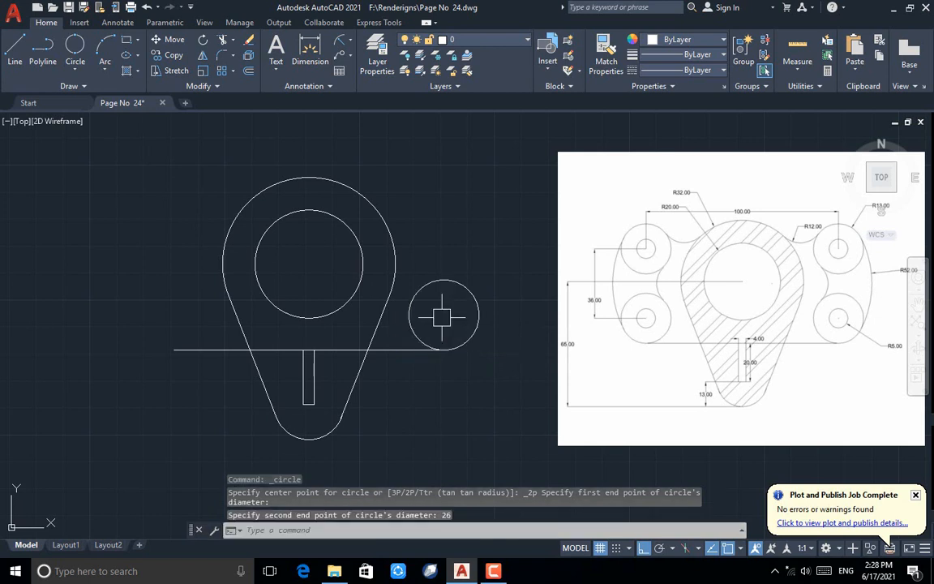
Draw a concentric circle of radius 5 inside the diameter 26 circle.
key(Return)
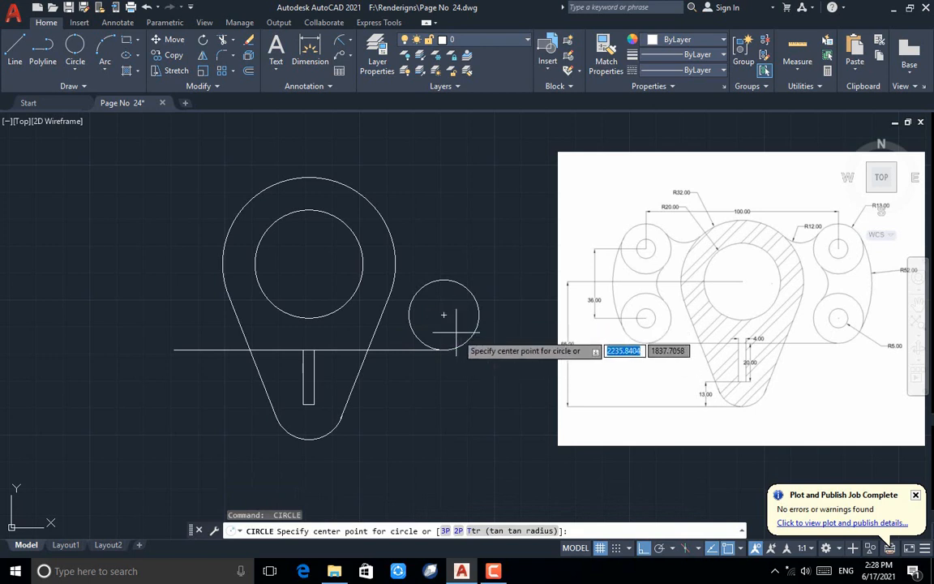
click(444, 315)
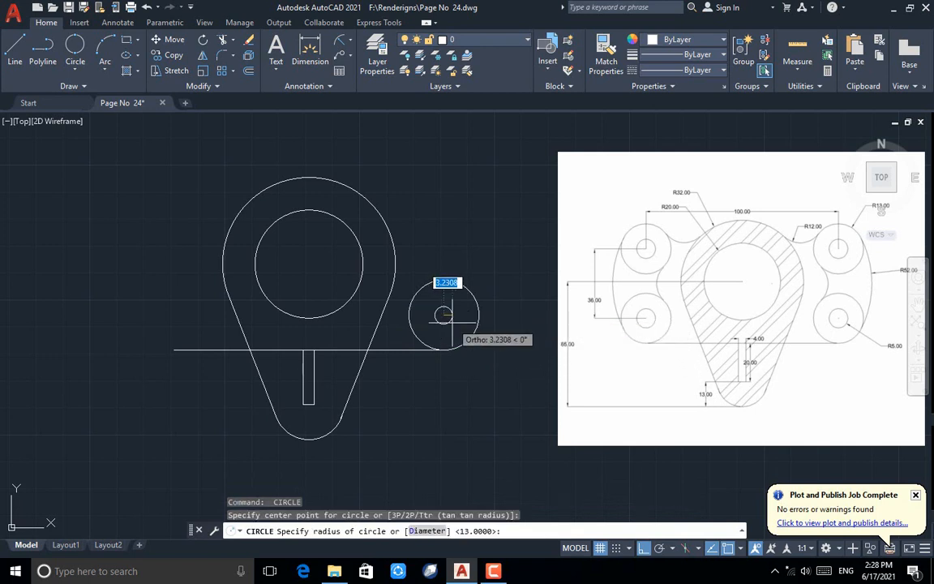
text(5)
key(Return)
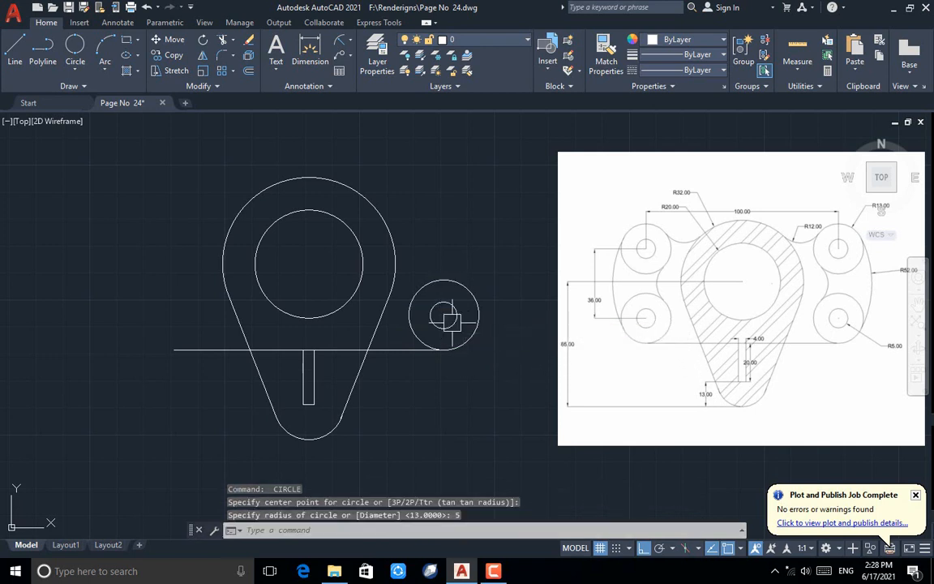
Draw a vertical line 36 long upward from the centre of the two concentric circles.
click(15, 48)
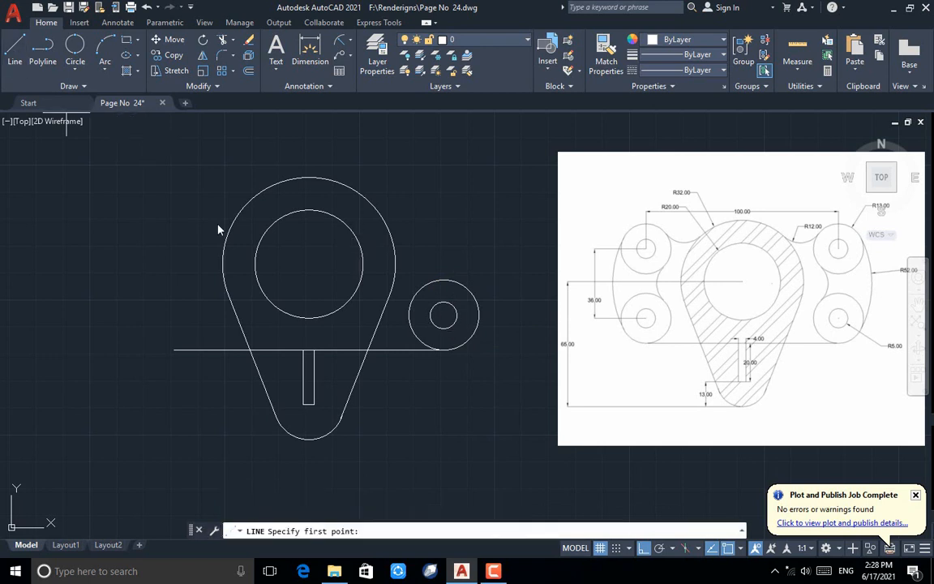
click(443, 315)
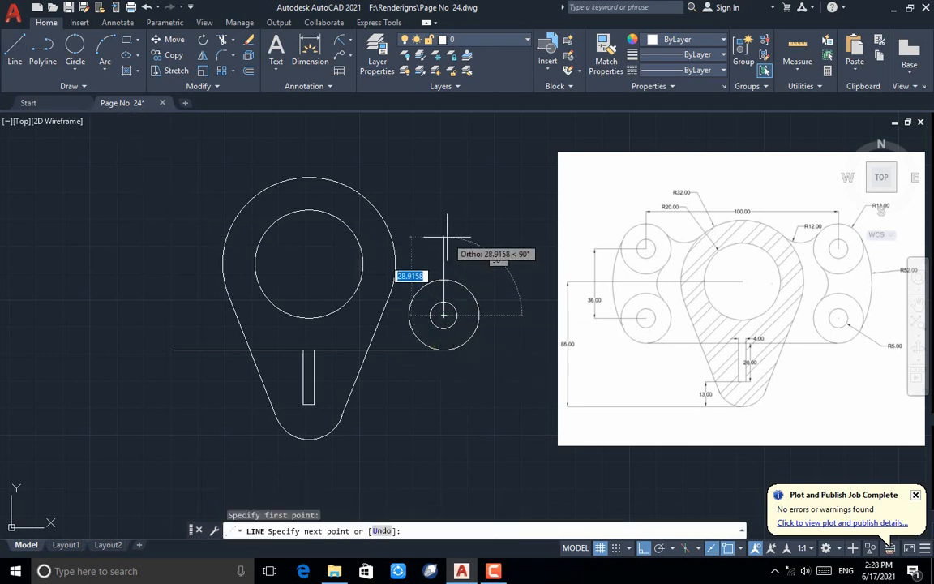
key(Return)
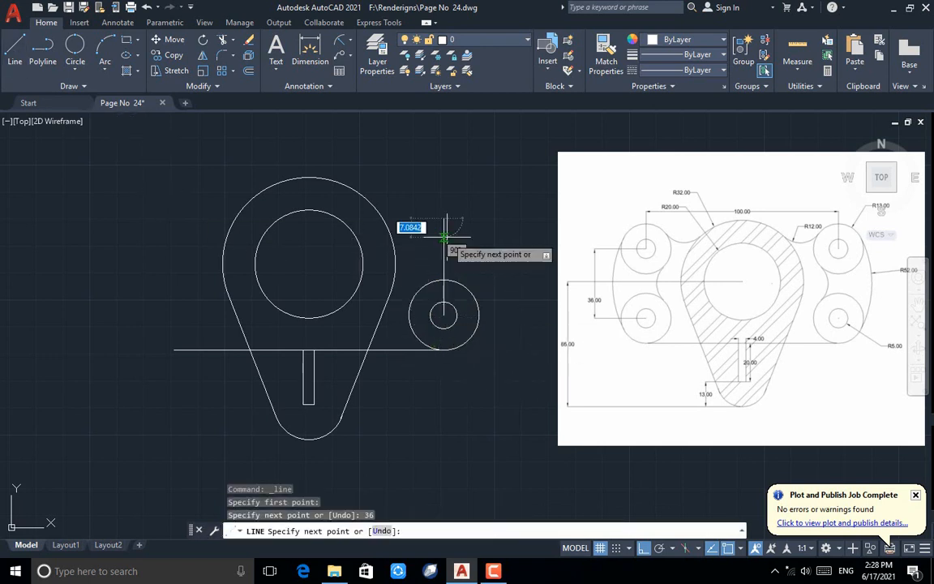
key(Return)
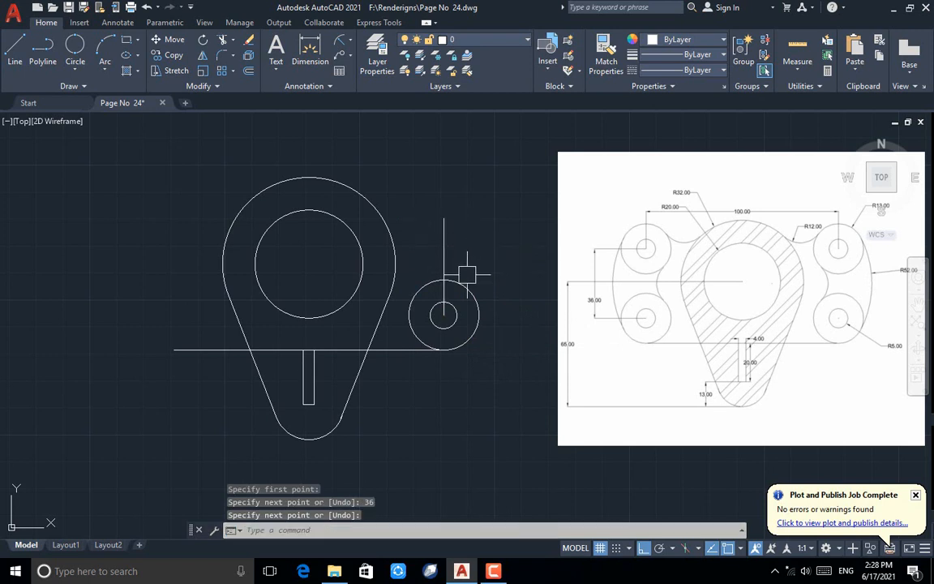
Copy the two concentric circles from their centre to the upper end of the vertical 36-unit line.
click(493, 261)
click(456, 336)
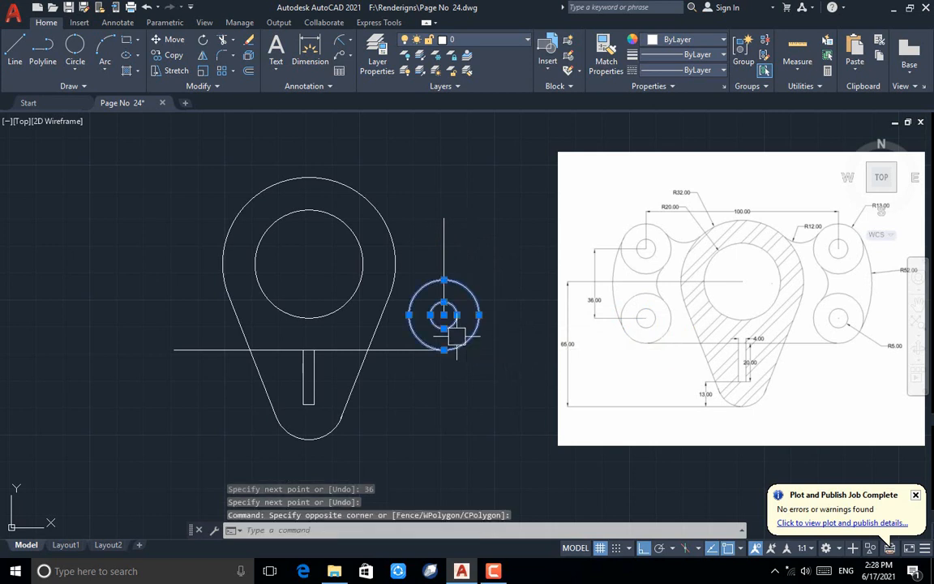
click(178, 56)
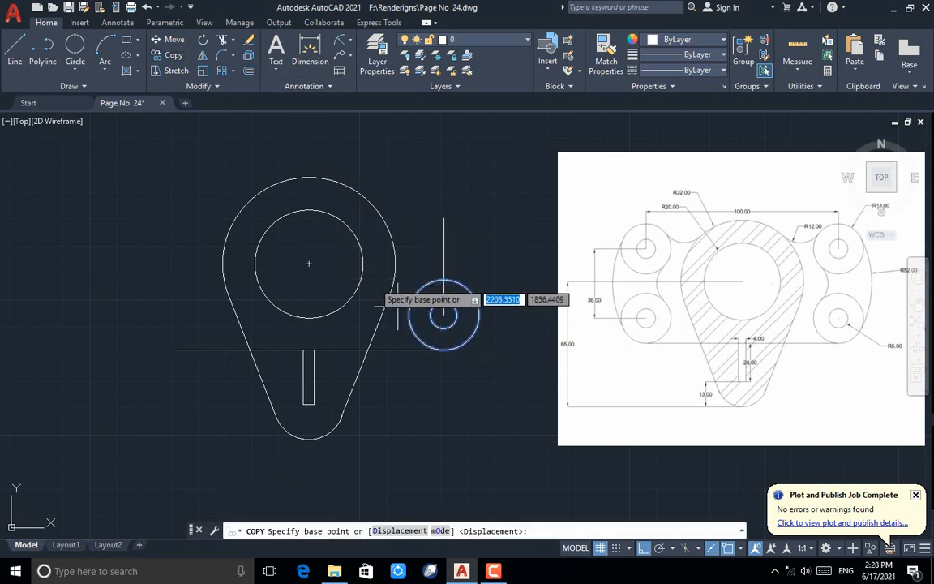
click(443, 315)
click(443, 221)
key(Escape)
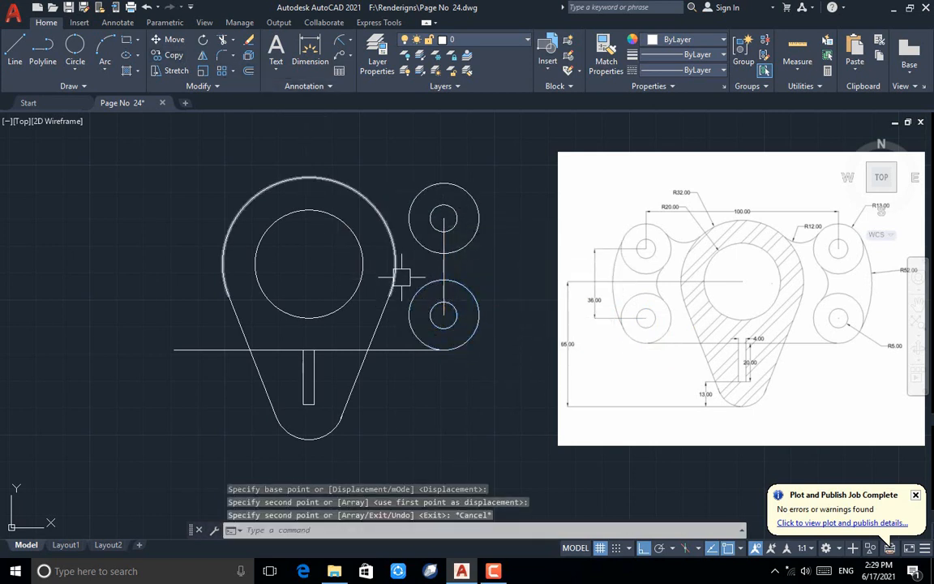
Draw a radius 12 circle tangent to the body's radius 32 arc and the upper-right outer circle.
click(74, 70)
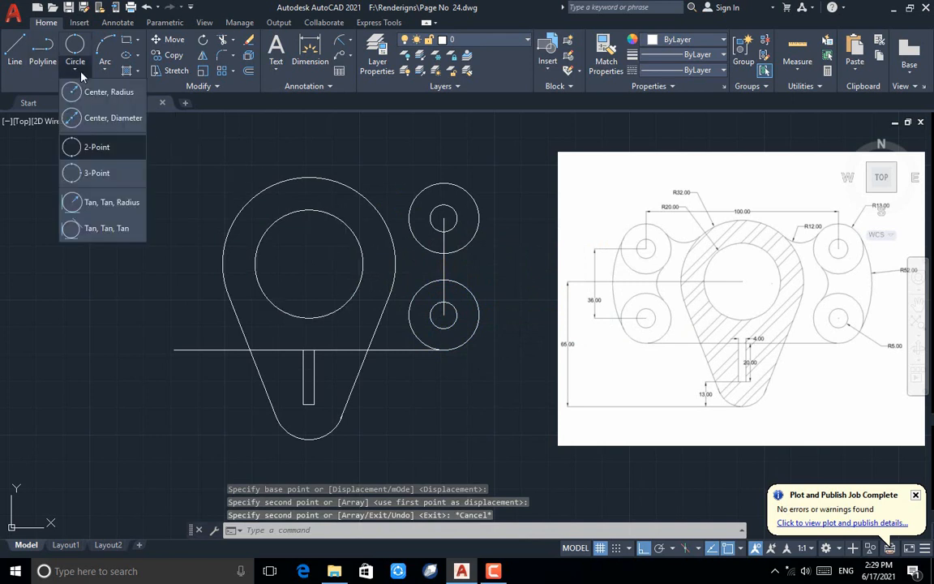
click(95, 202)
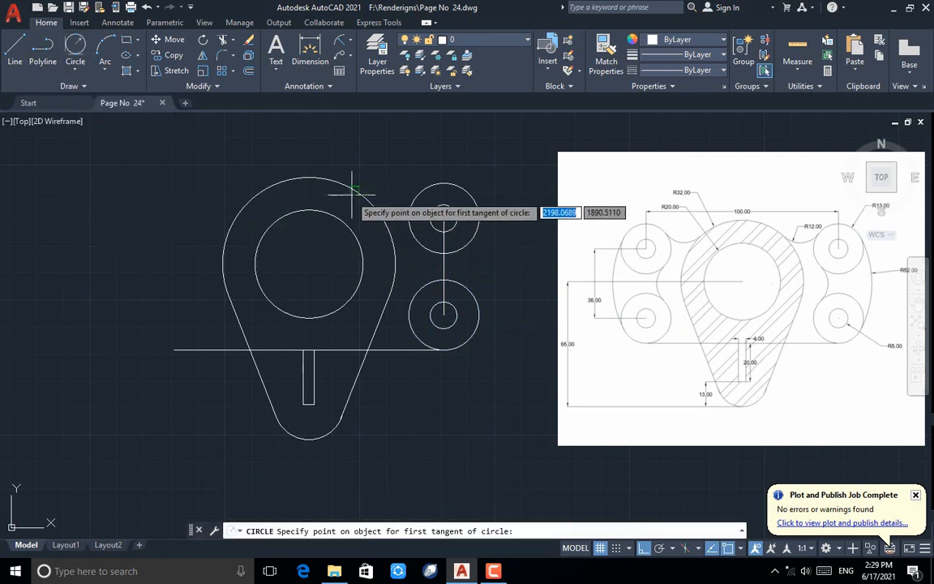
click(359, 189)
click(415, 193)
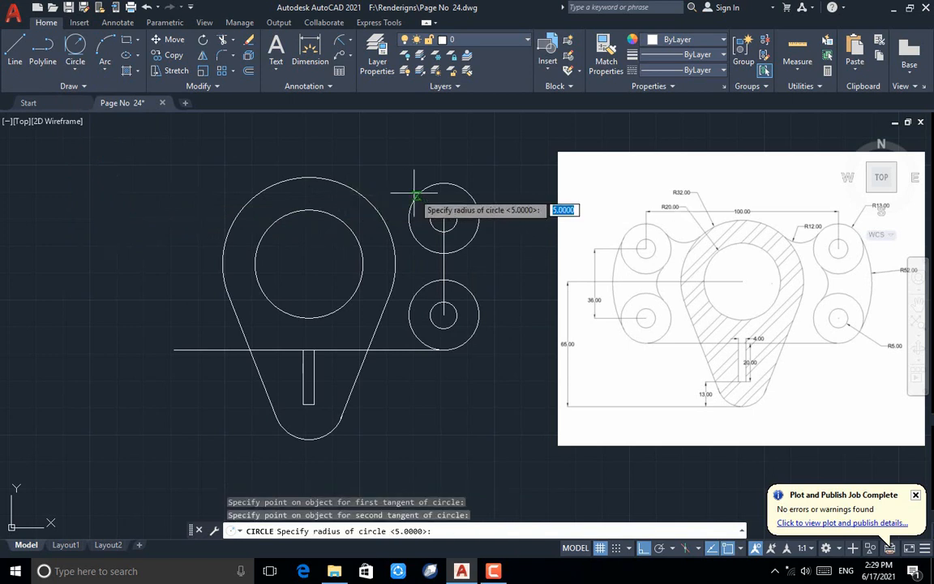
text(12)
key(Return)
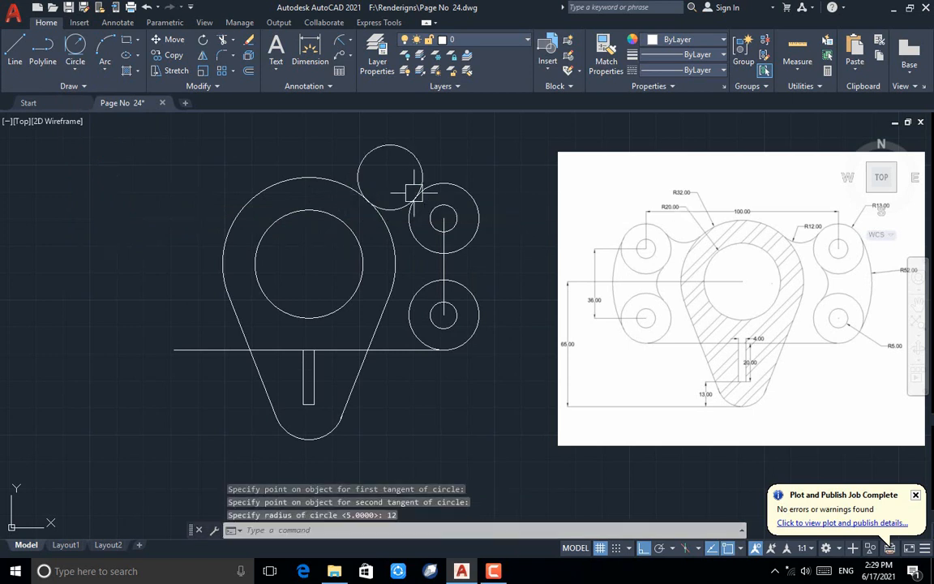
Draw a radius 52 circle tangent to the two outer circles on the right, enclosing them.
click(79, 50)
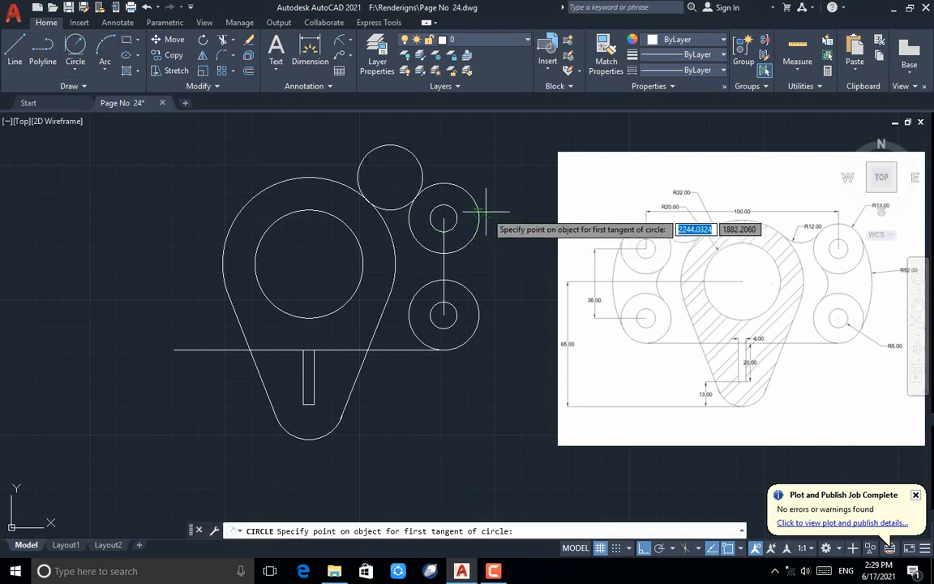
click(454, 184)
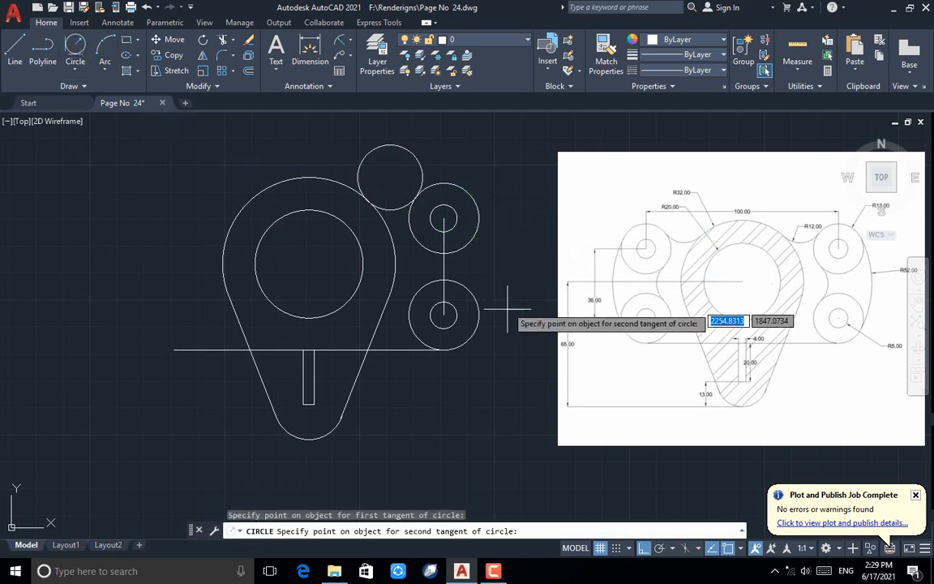
click(478, 331)
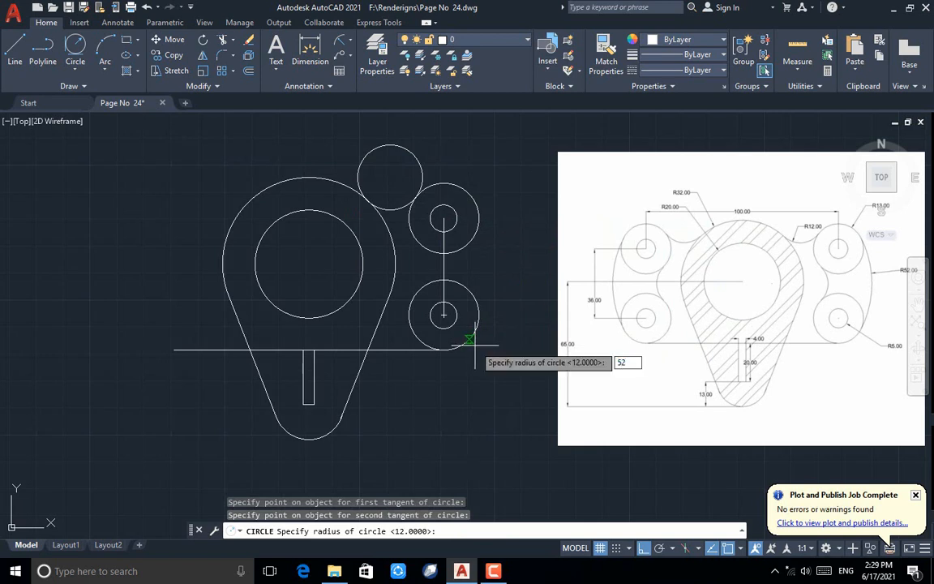
key(Return)
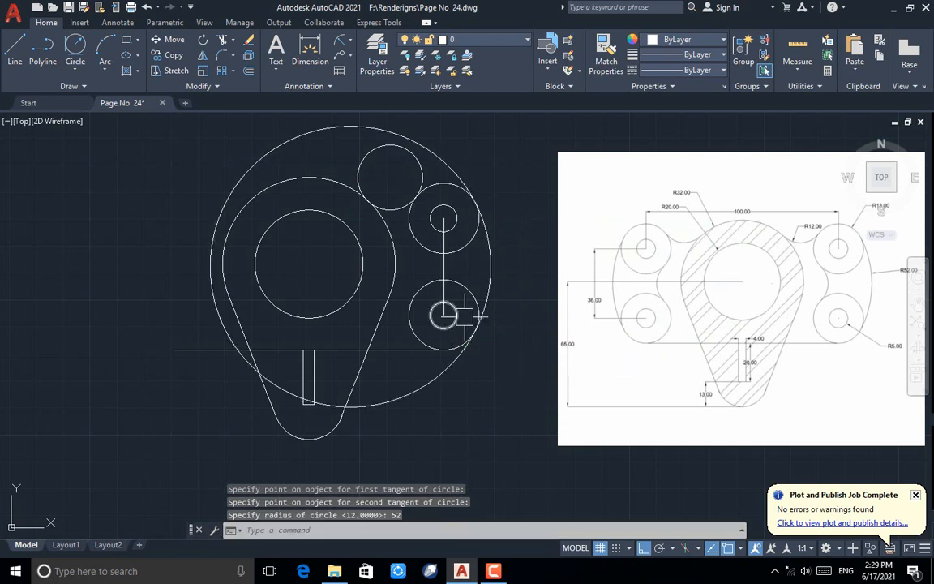
Trim the radius 52 and radius 12 circles to keep the outer right arc and the fillet arc between body and upper lobe.
text(tr)
key(Return)
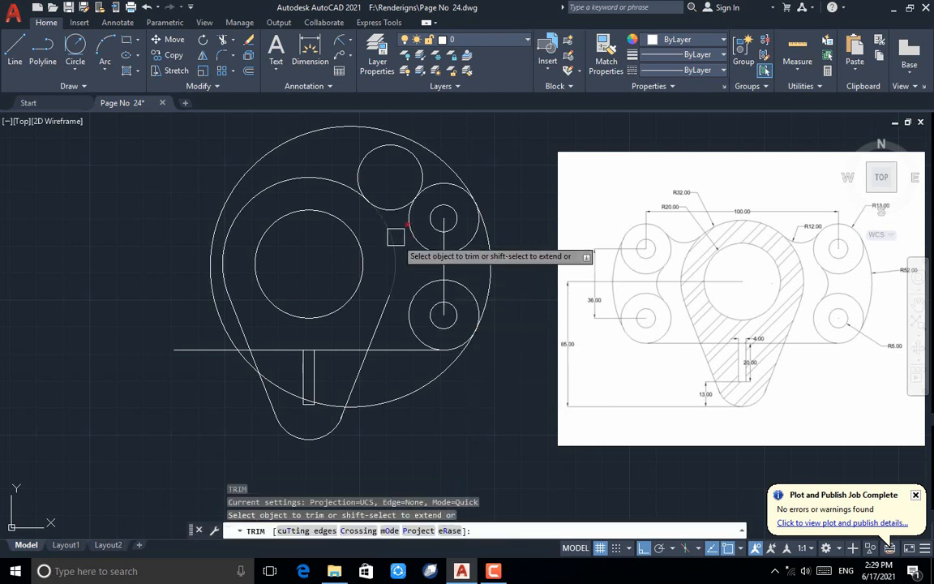
click(295, 143)
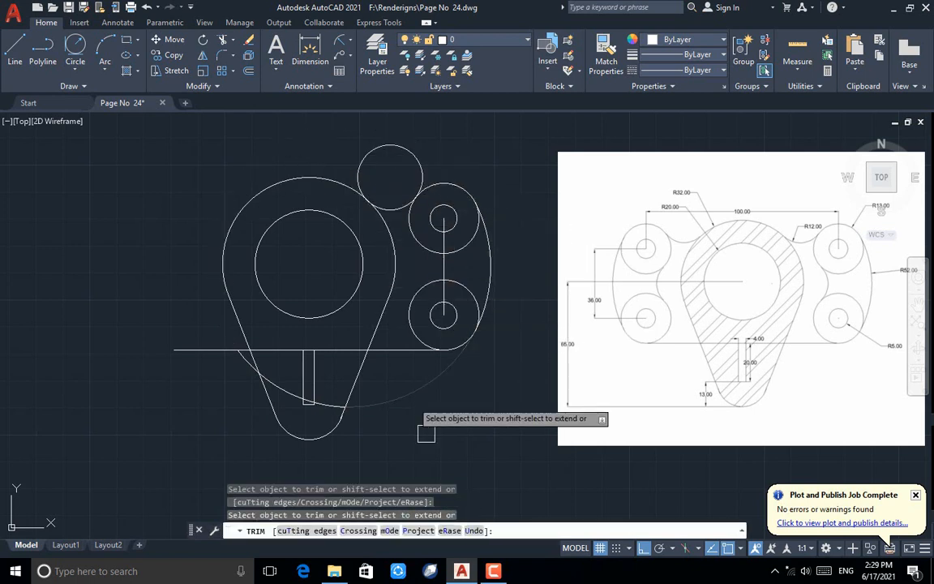
click(414, 402)
key(Return)
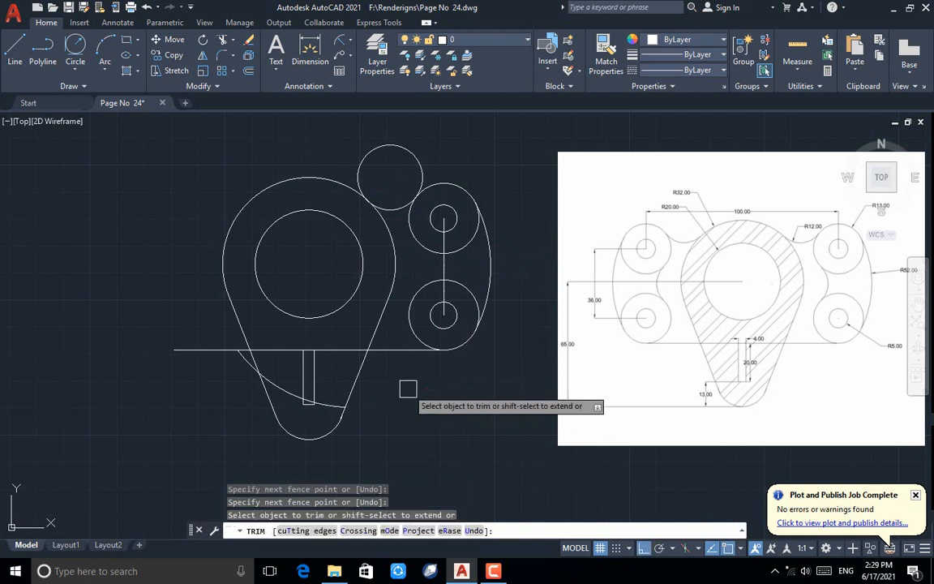
click(387, 147)
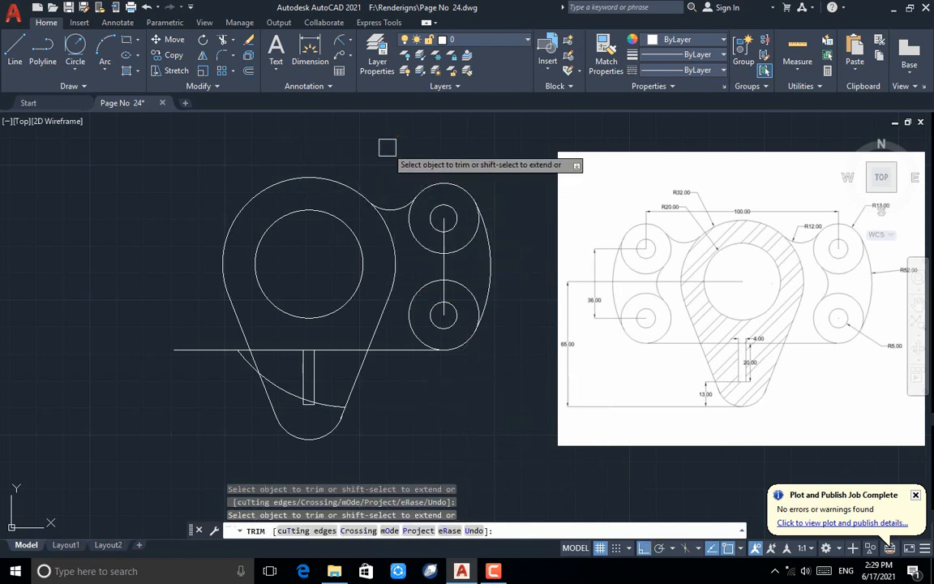
key(Escape)
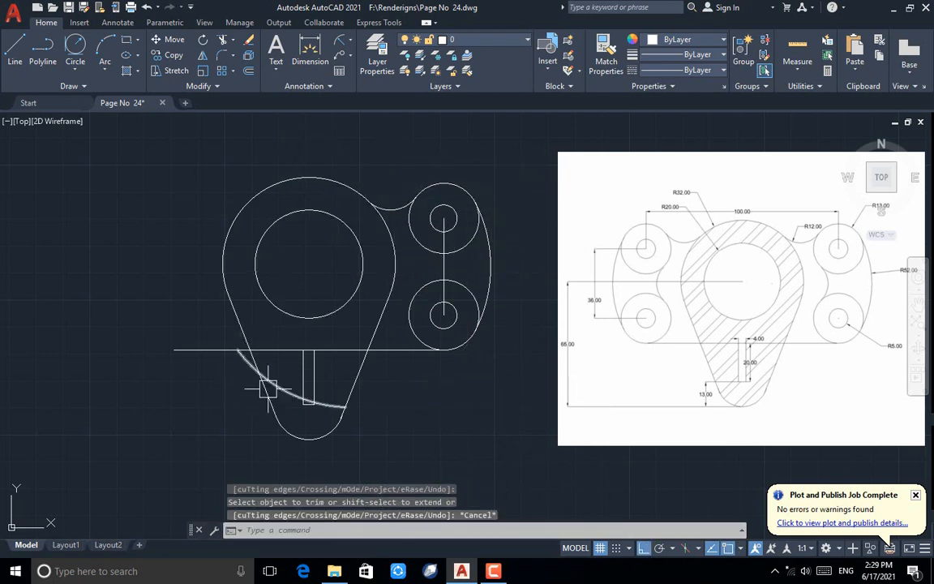
Delete the leftover arc crossing the lower body and the vertical construction line between the two right-hand holes.
click(271, 387)
key(Delete)
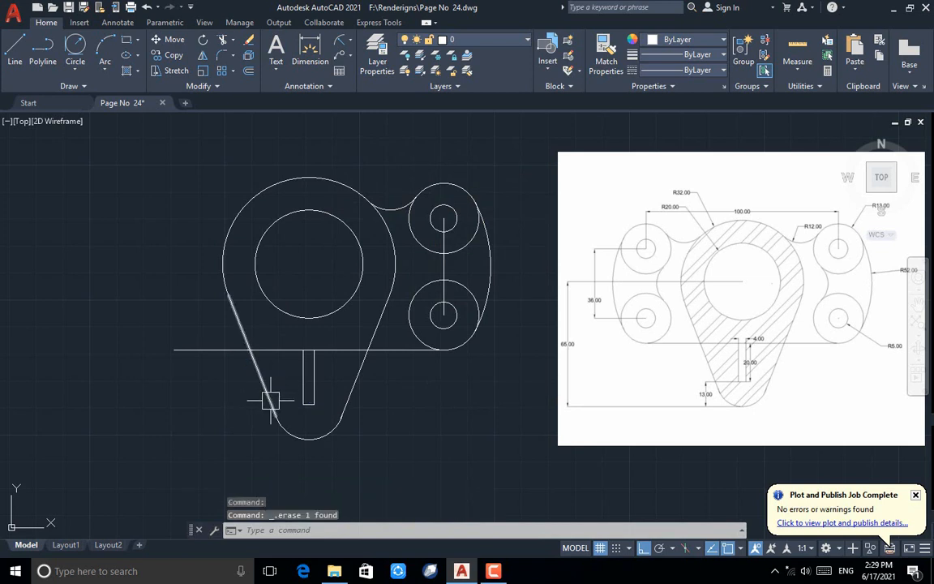
click(445, 278)
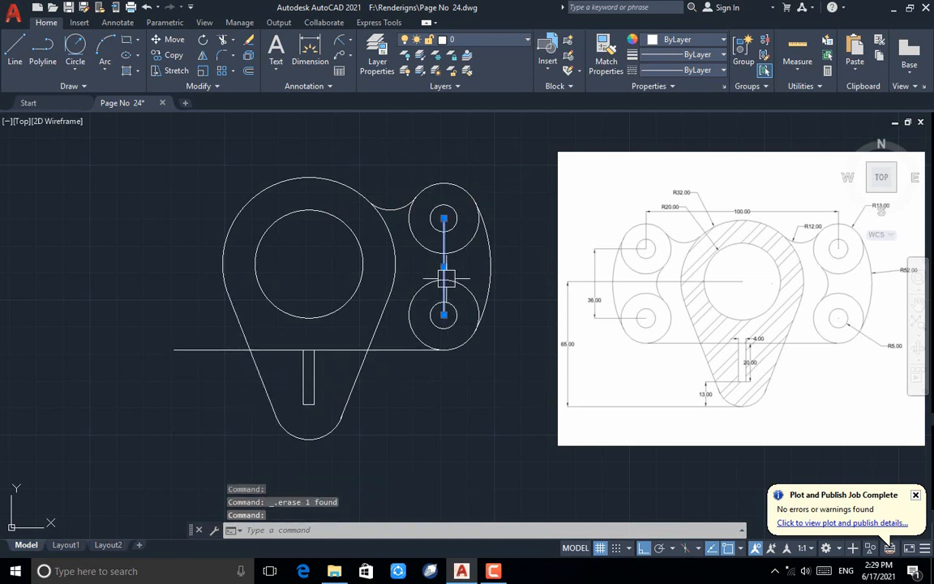
key(Delete)
Mirror the right-hand lobes, holes and connecting arcs about the body's vertical centreline, keeping the source objects.
click(502, 143)
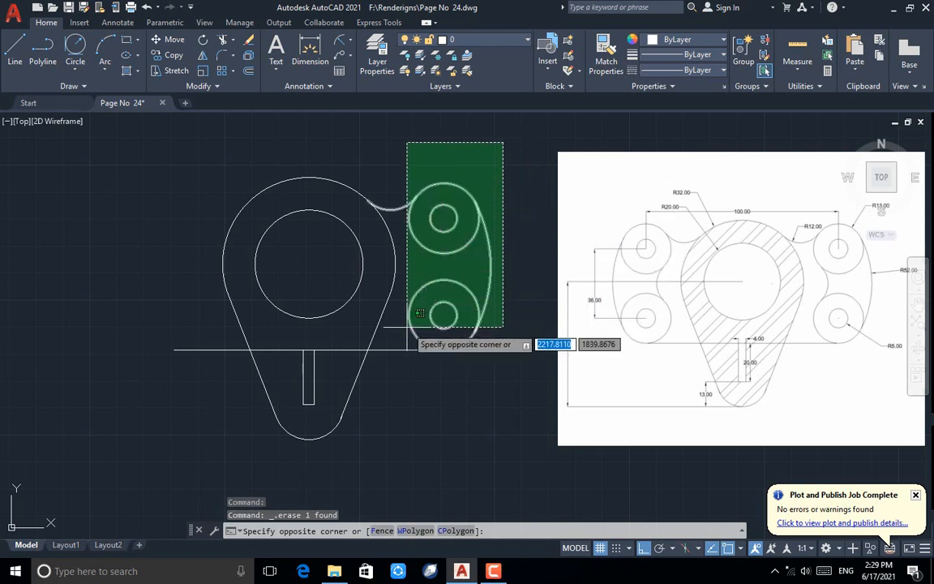
click(400, 334)
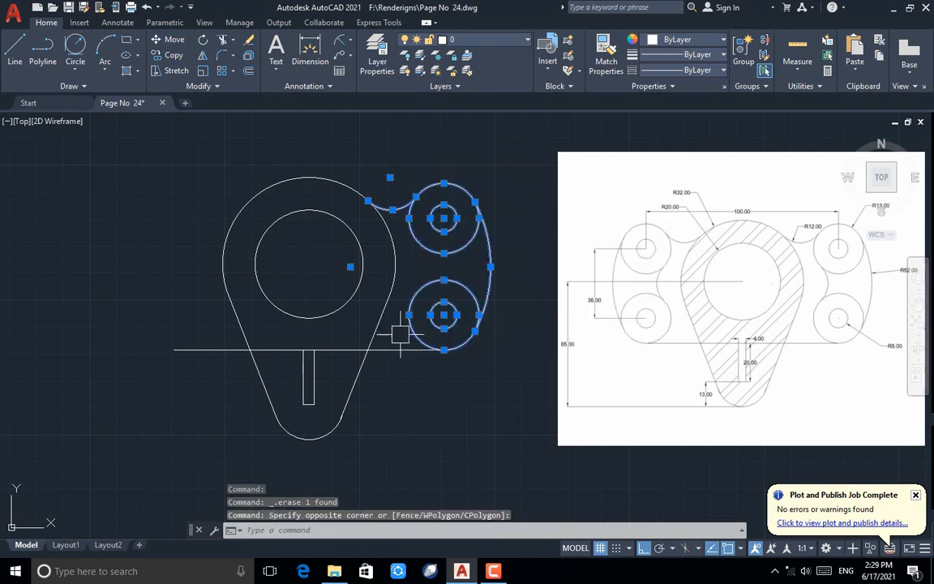
click(202, 60)
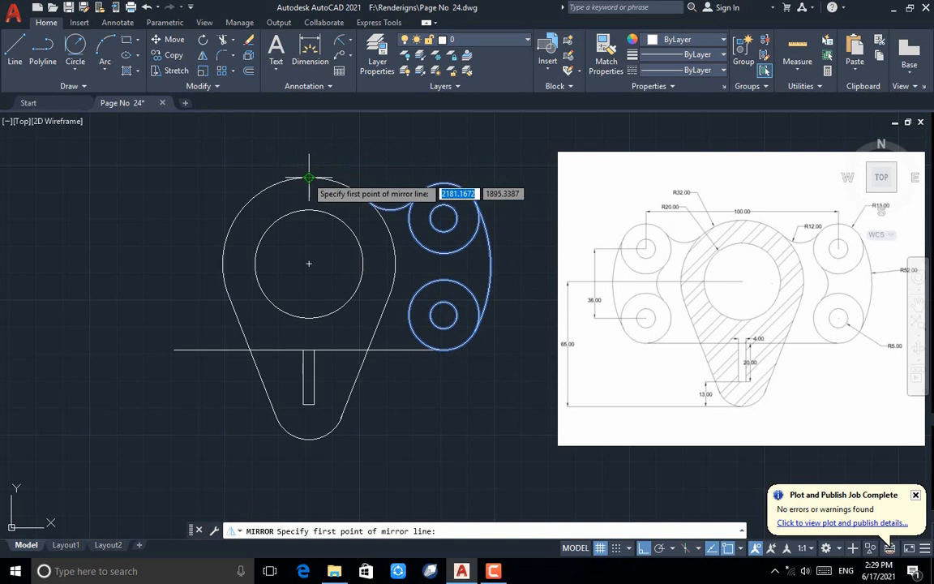
click(308, 178)
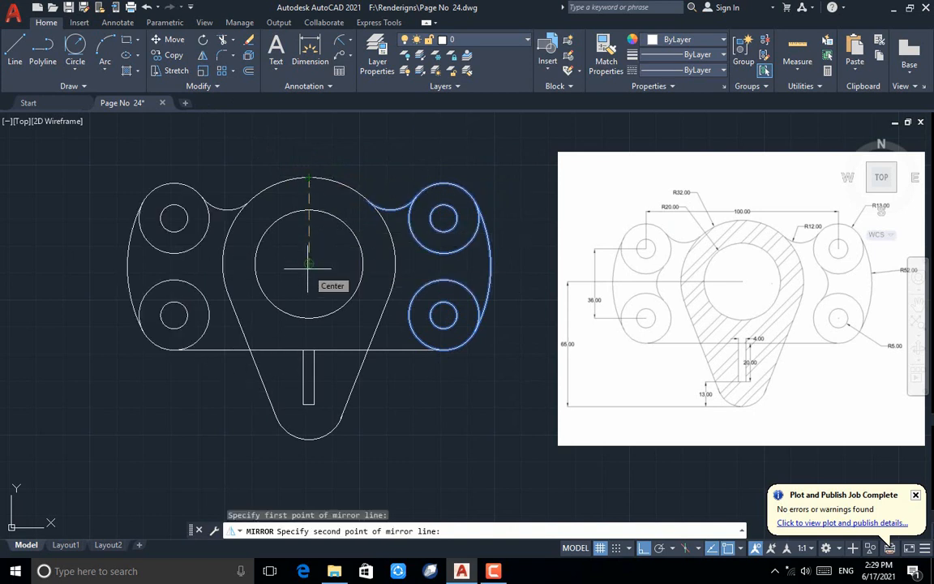
click(308, 268)
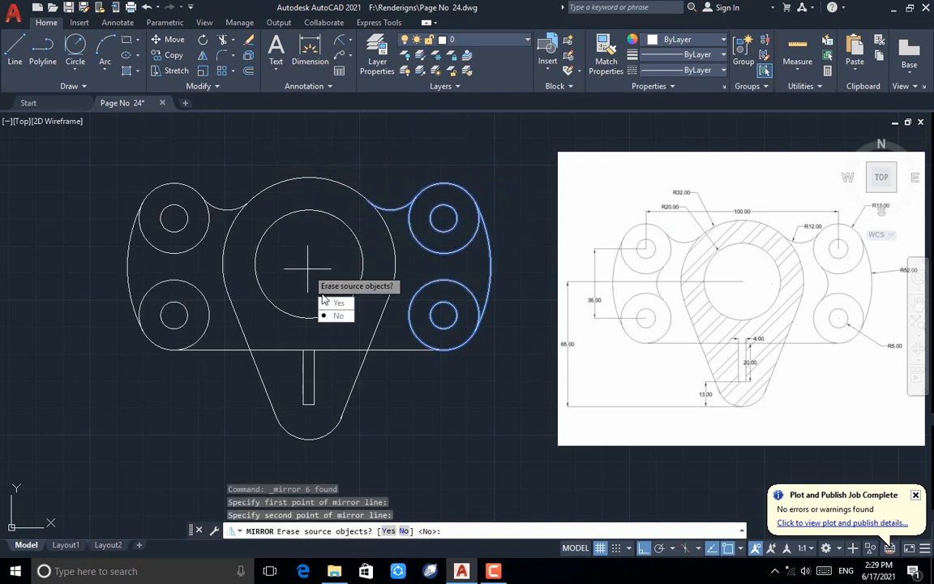
click(331, 316)
key(Escape)
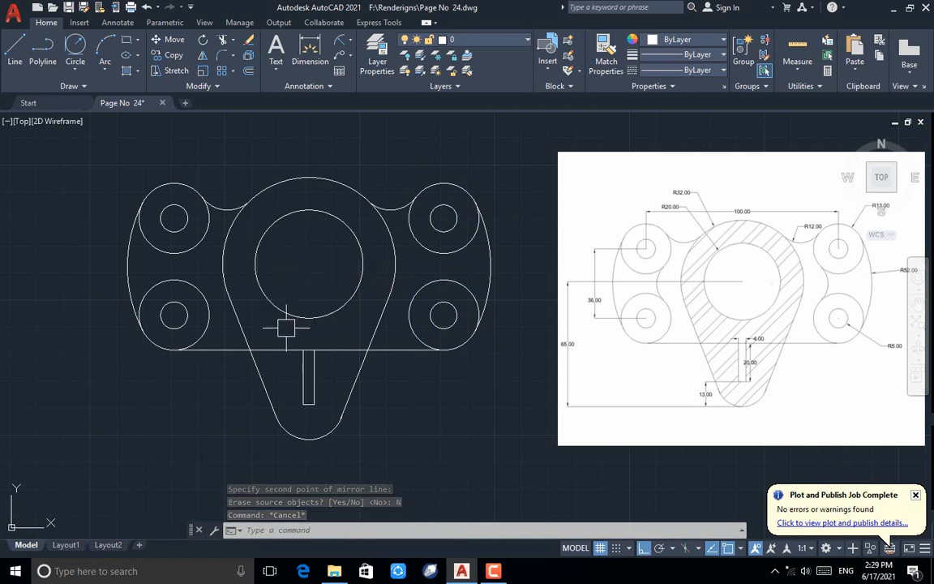
Trim away the portions of the horizontal line inside the teardrop body on both sides of the slot.
text(tr)
key(Return)
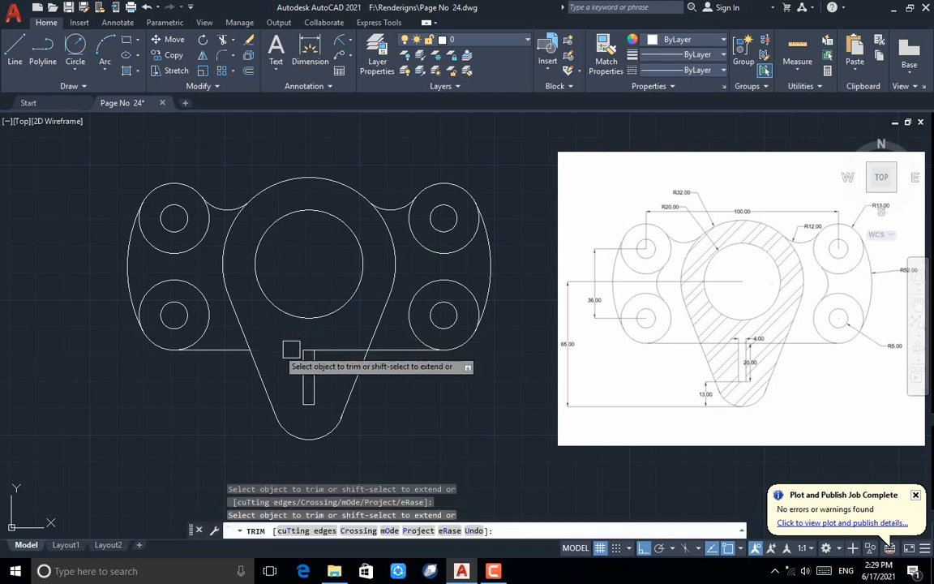
key(Escape)
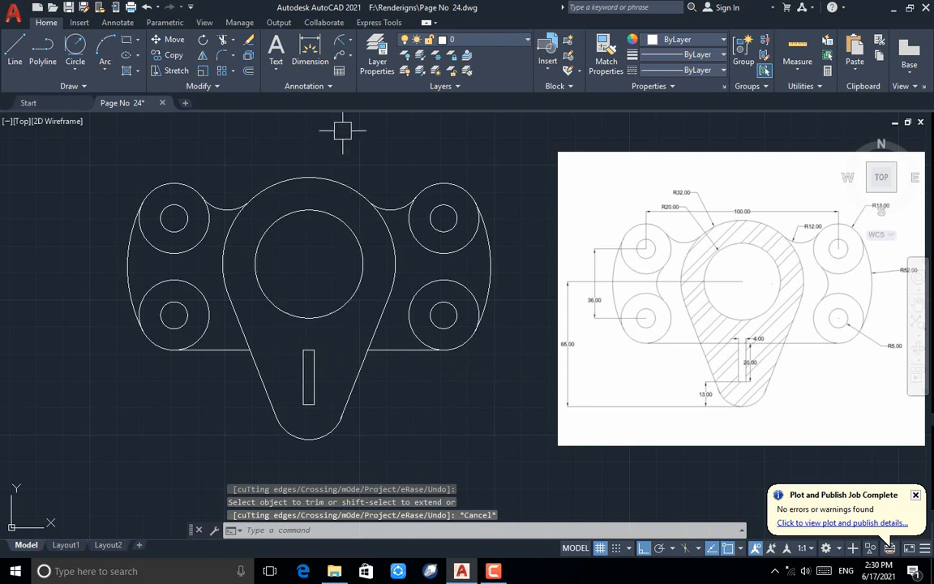
Hatch the teardrop body around the central hole and slot with the ANSI32 pattern at scale 1.
click(129, 73)
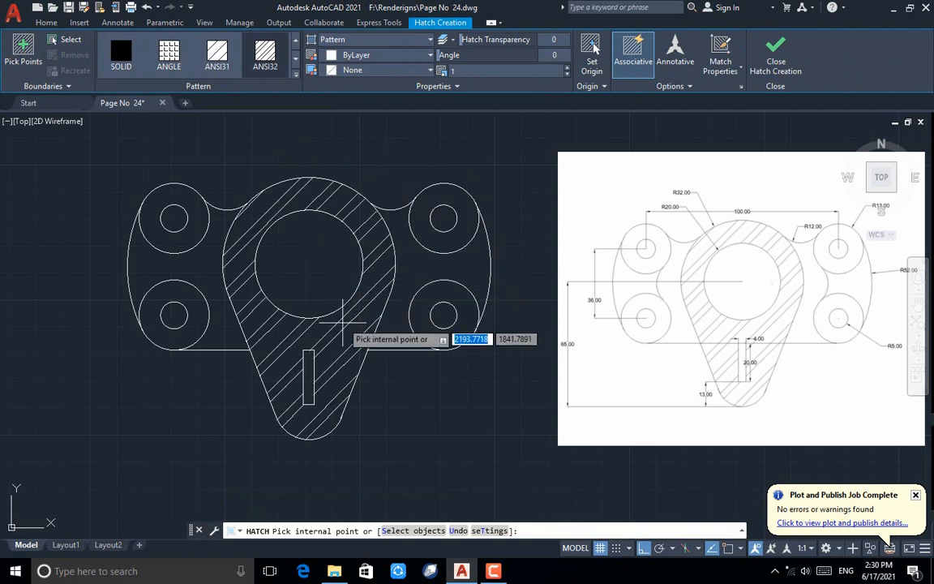
click(341, 322)
key(Return)
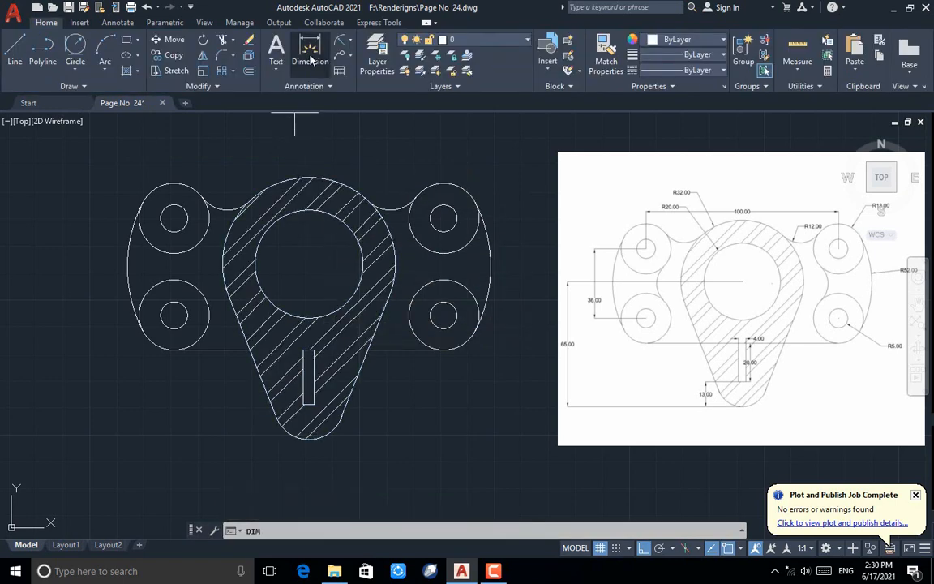
Dimension the vertical distance from the central hole's centre to the body's lowest point, placing it left of the part.
click(289, 50)
click(308, 264)
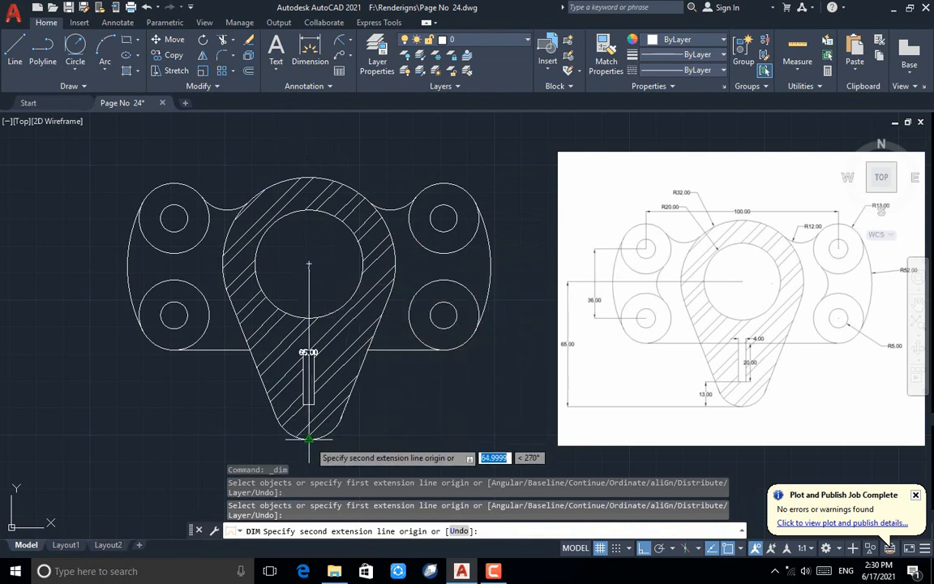
click(308, 439)
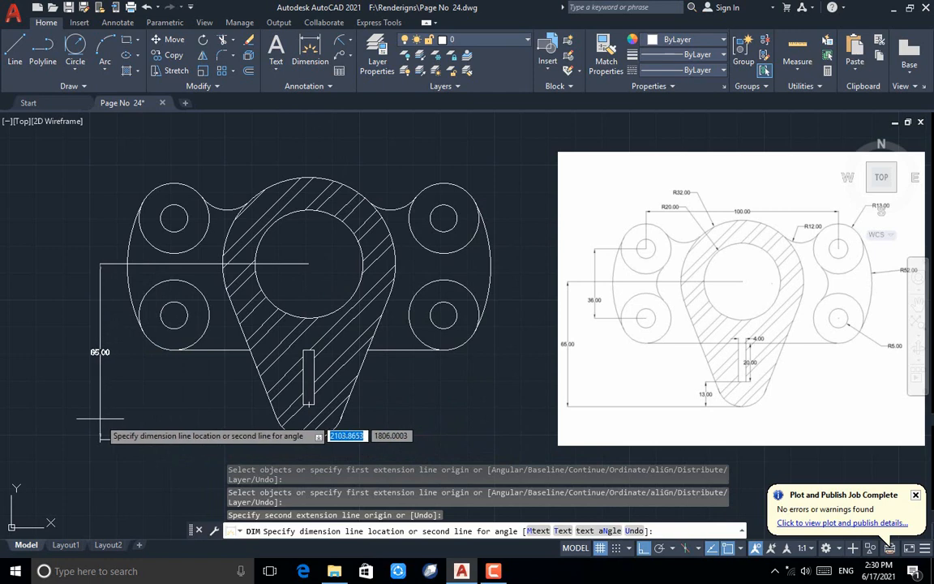
click(99, 419)
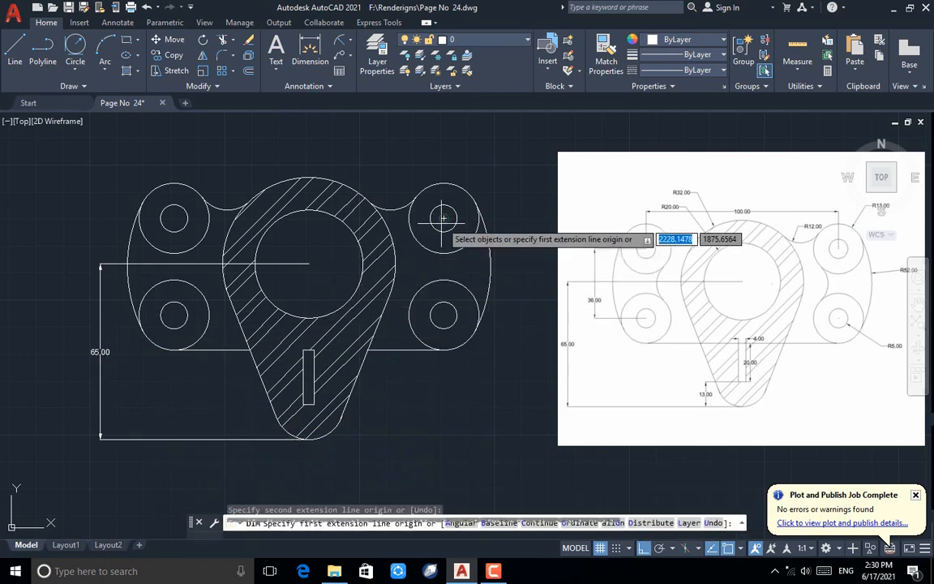
Dimension the vertical spacing between the two right-hand hole centres, placing it right of the part.
click(443, 218)
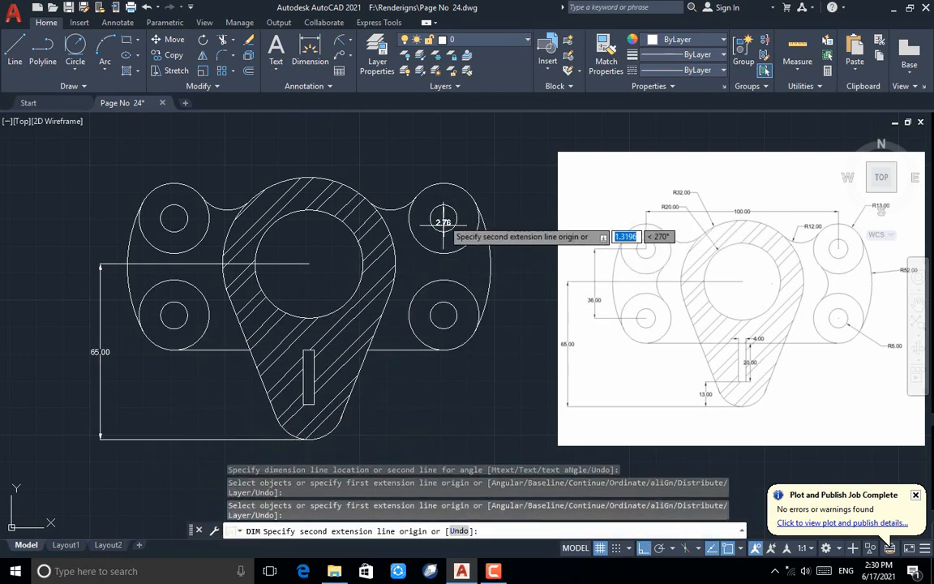
click(444, 314)
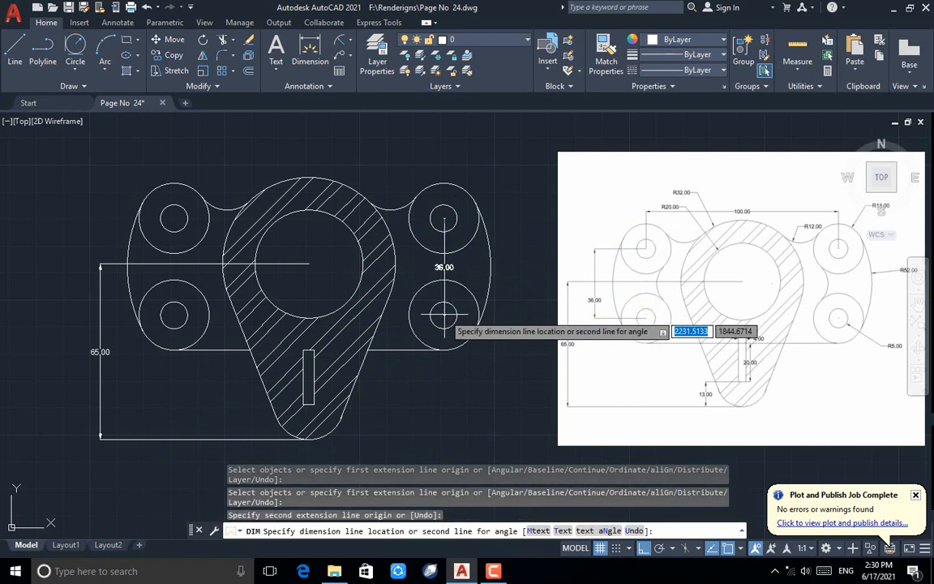
click(520, 316)
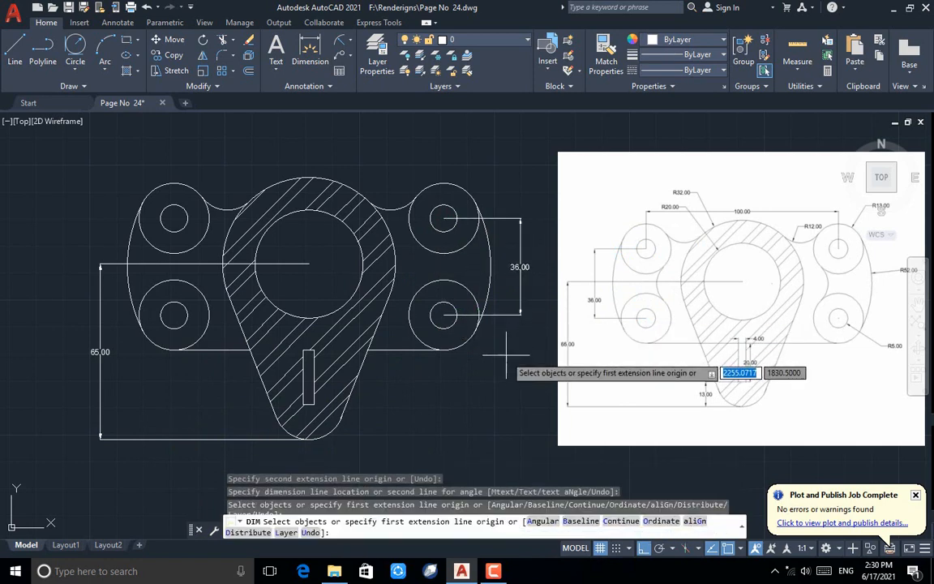
Dimension the vertical distance from the body's lowest point to the slot's bottom edge, placing it left of the body.
scroll(315, 438, up, 5)
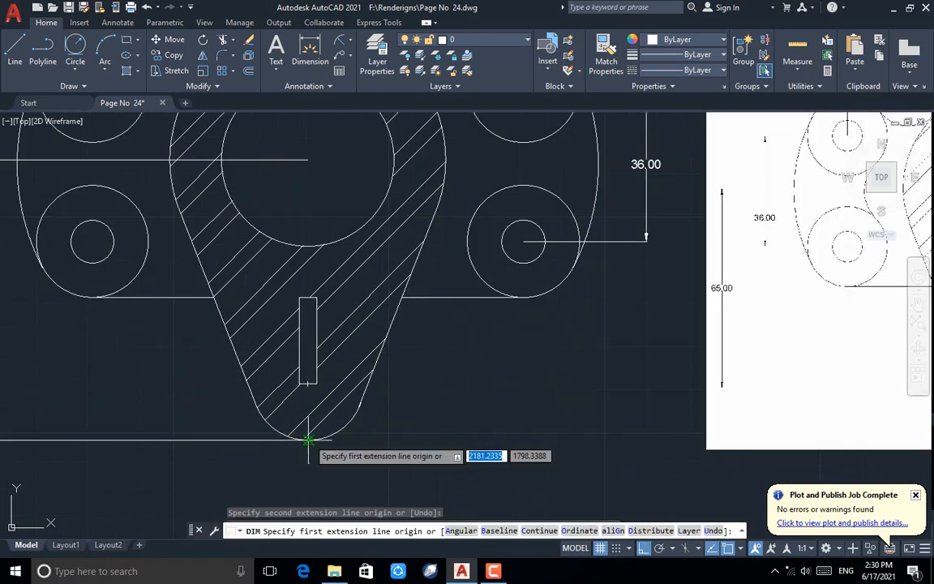
click(308, 438)
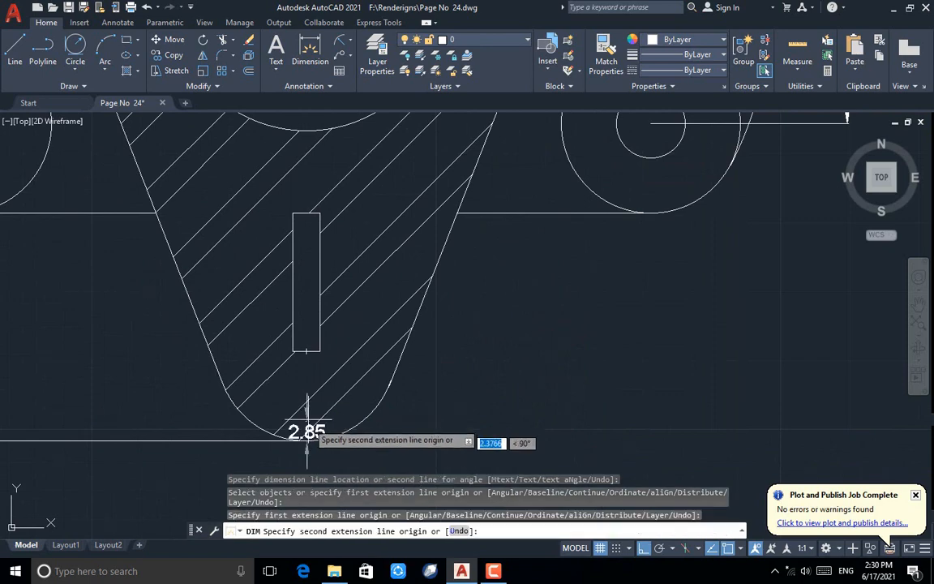
click(305, 351)
click(139, 336)
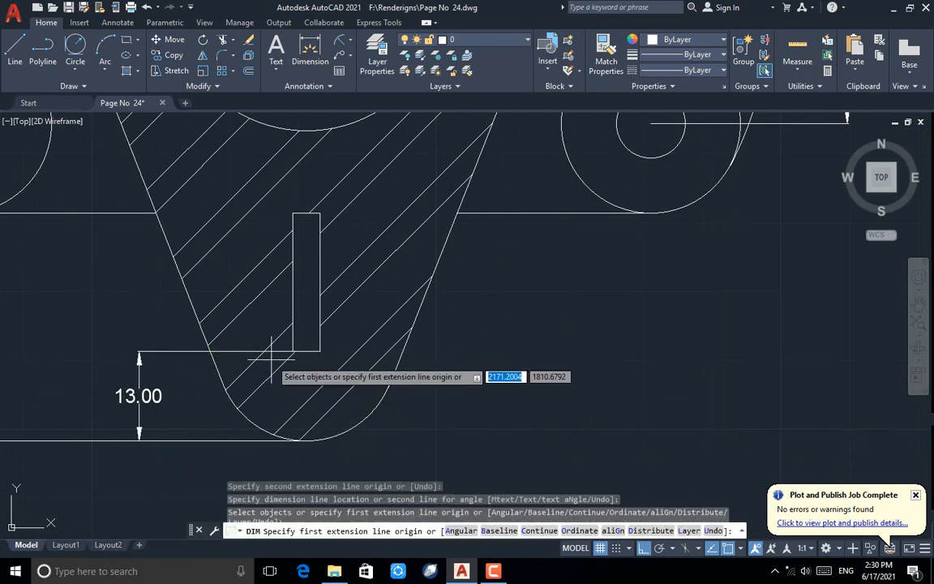
Dimension the slot's length along its right side and its width above its top edge.
click(320, 352)
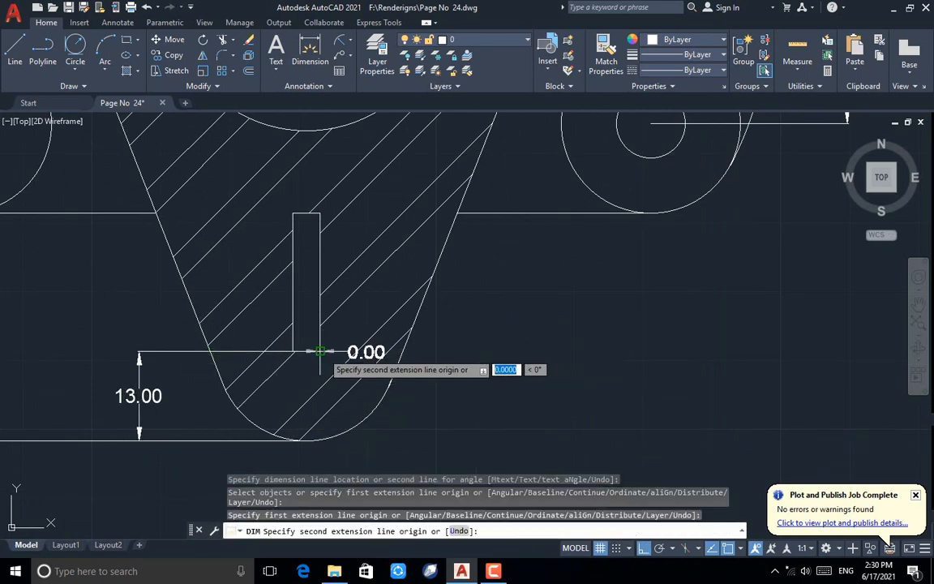
click(320, 213)
click(356, 213)
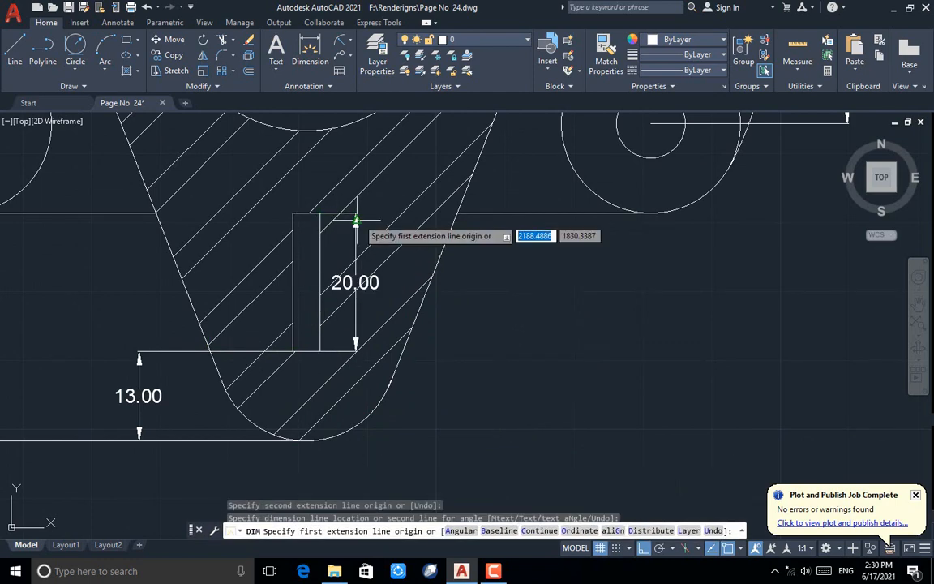
click(320, 213)
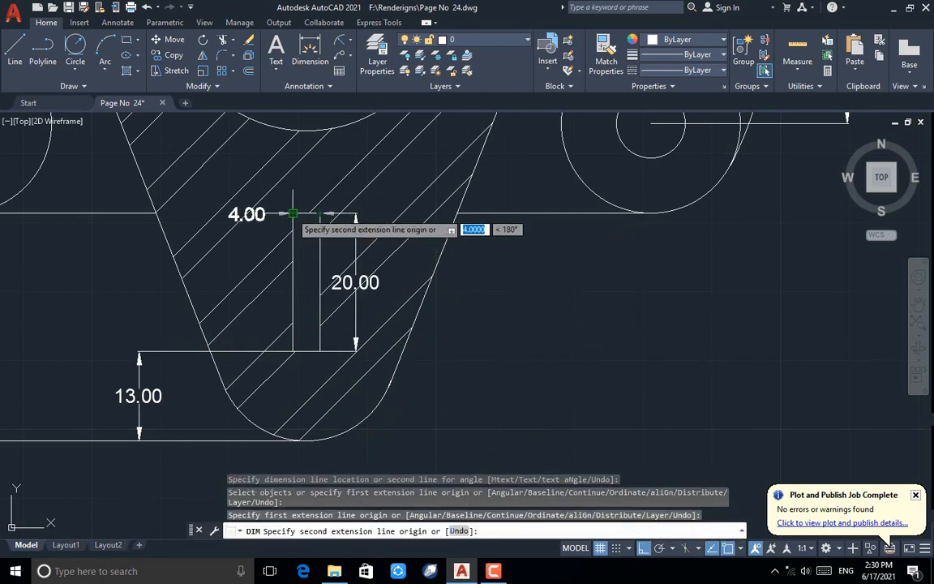
click(293, 214)
click(293, 193)
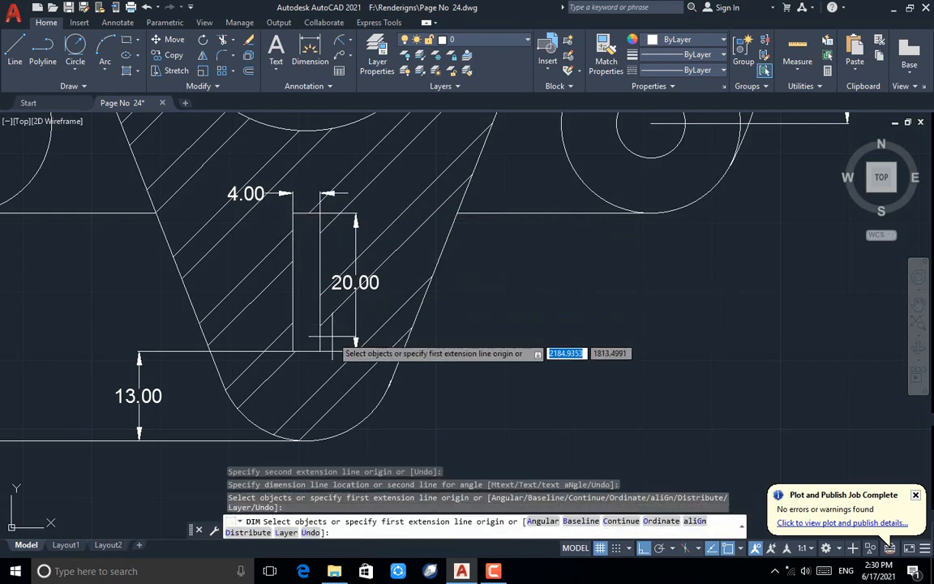
Dimension the horizontal spacing between the upper-right and upper-left hole centres, placing it above the part.
scroll(333, 352, down, 5)
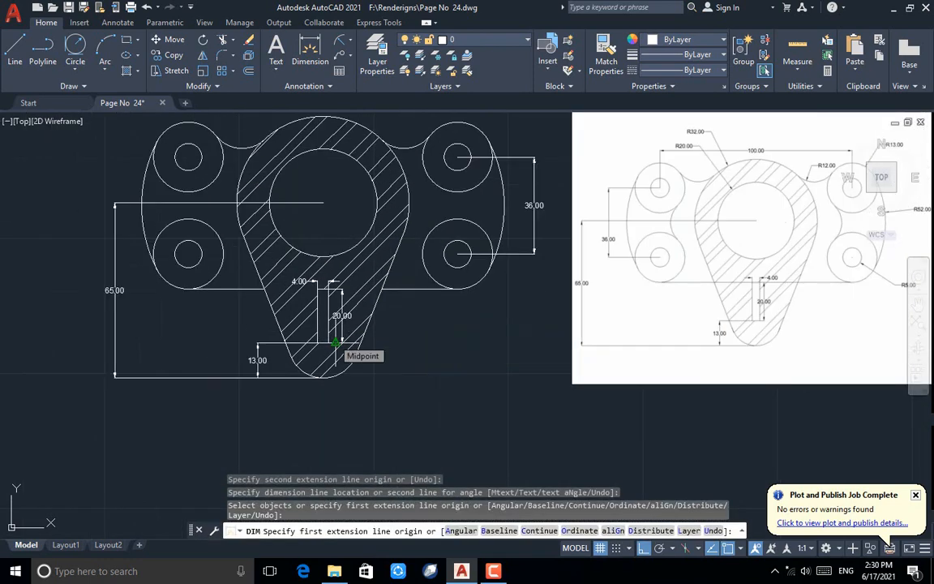
scroll(335, 345, down, 3)
scroll(293, 272, up, 3)
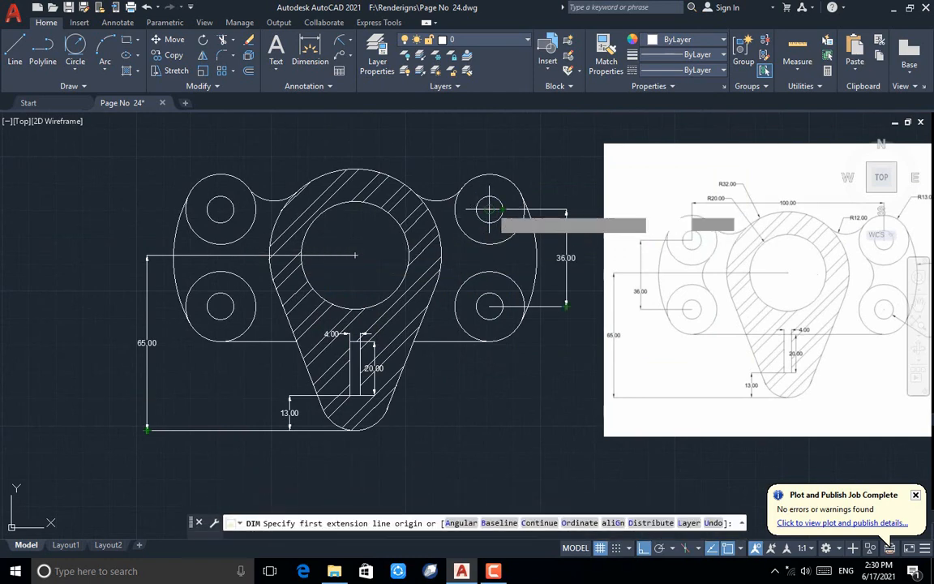
click(489, 210)
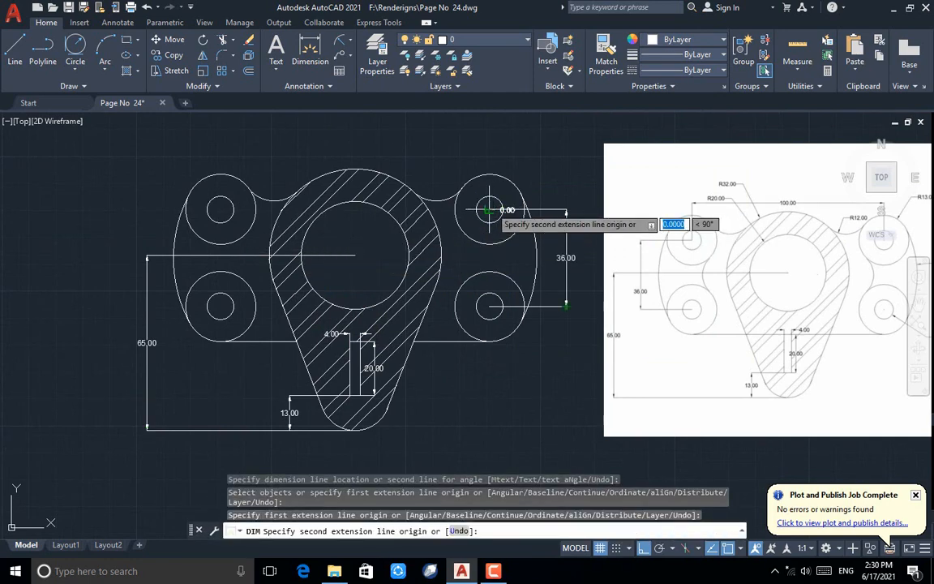
click(220, 210)
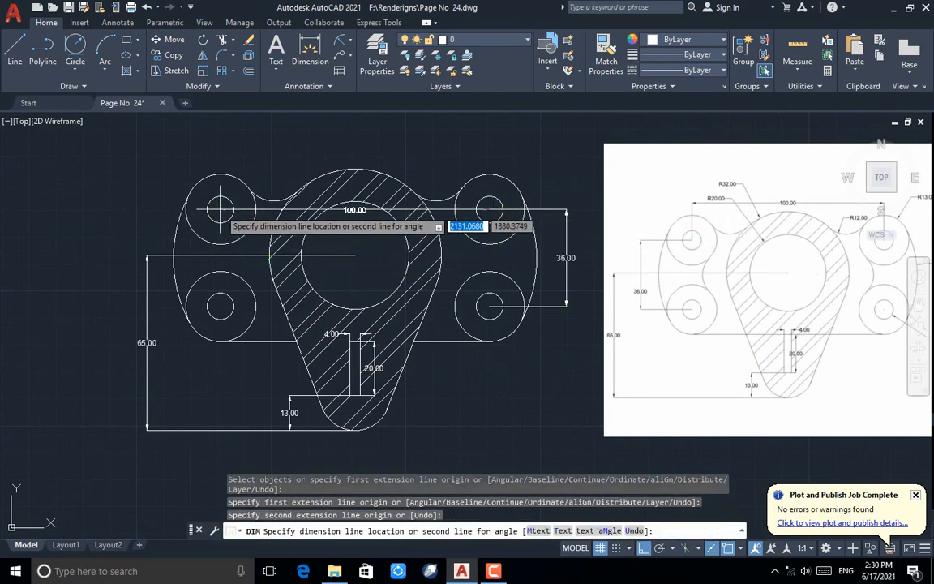
click(223, 153)
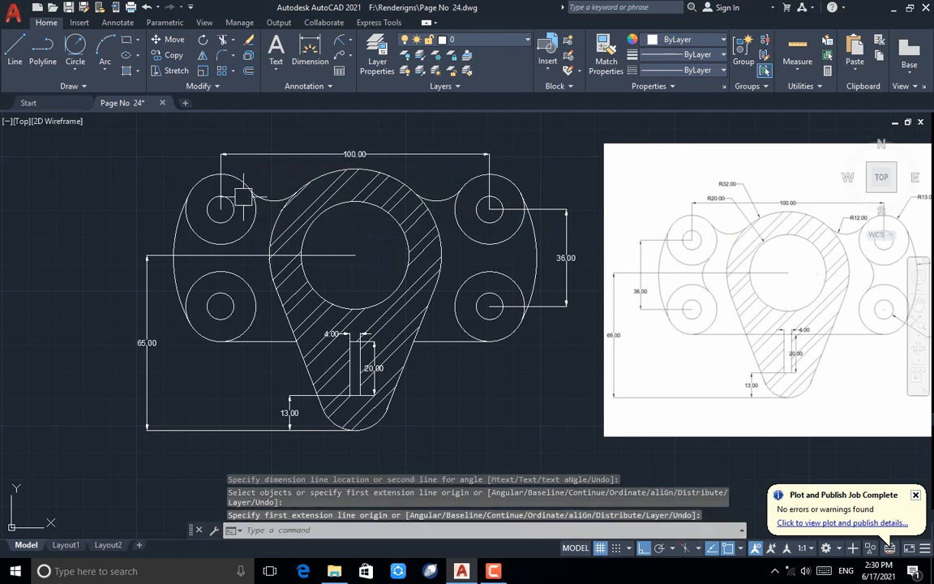
Add radius dimensions to the central body's outer top arc and its large inner circle, placing both above the part's upper left.
click(351, 43)
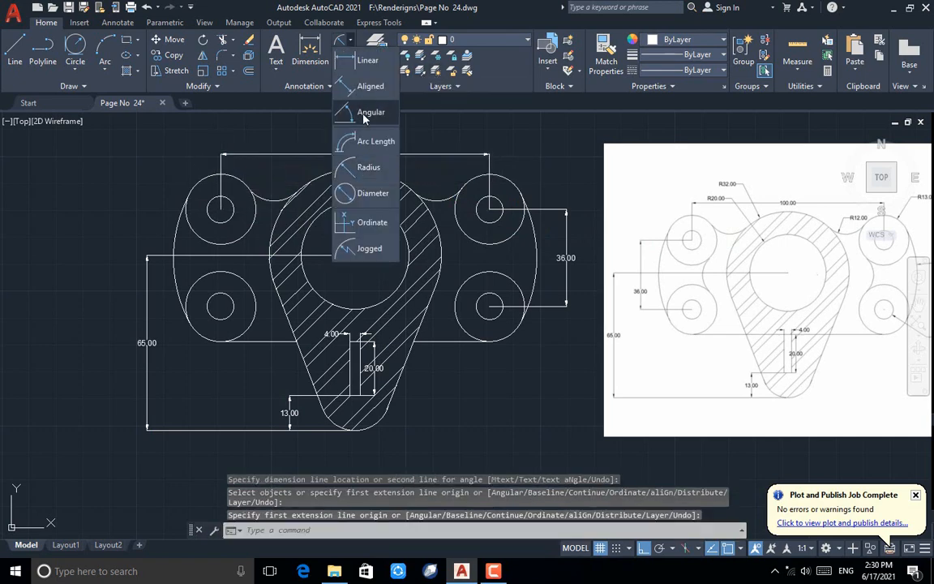
click(366, 167)
click(354, 167)
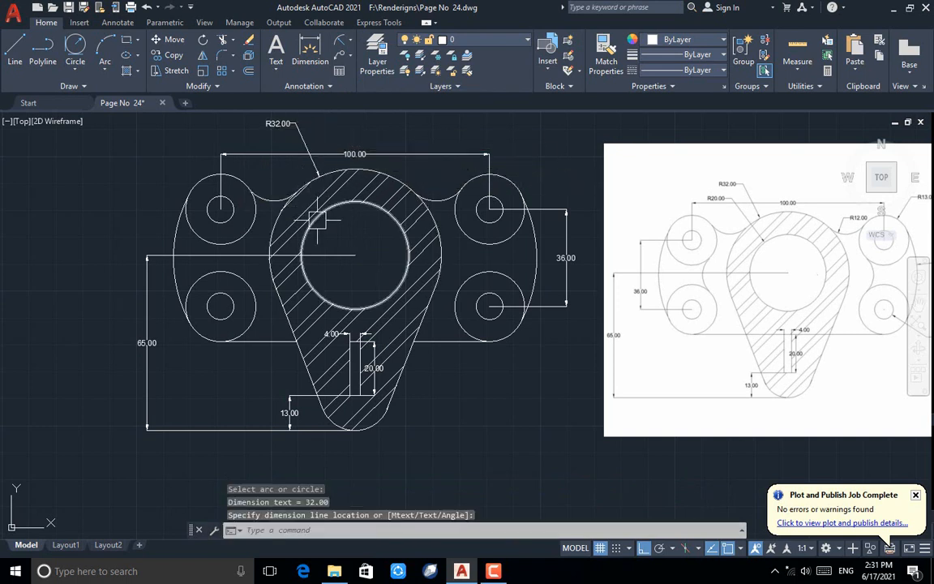
key(Return)
click(288, 197)
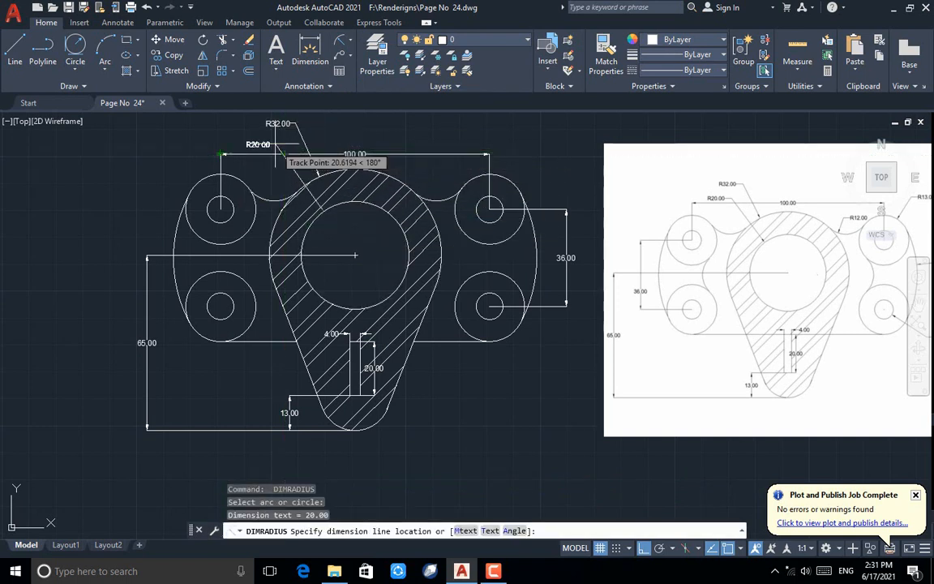
click(275, 142)
Add radius dimensions to the upper-left lobe's outer circle and its hole, placing both to the left of the lobe.
key(Return)
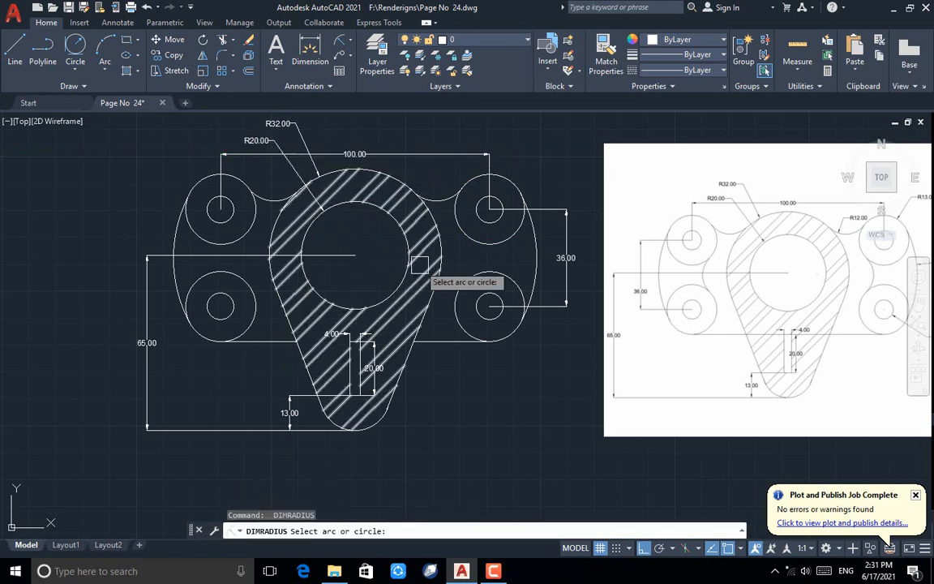
click(205, 178)
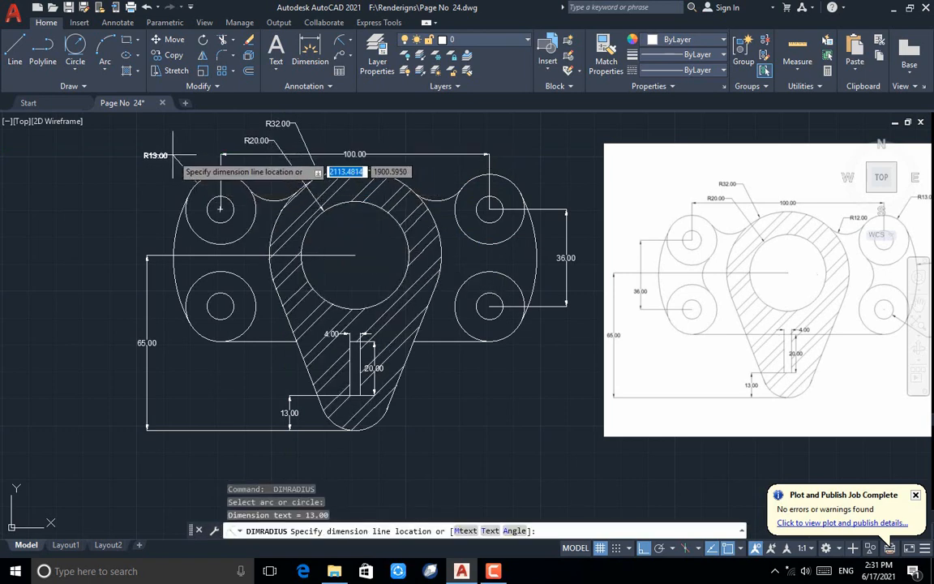
click(174, 154)
key(Return)
click(212, 201)
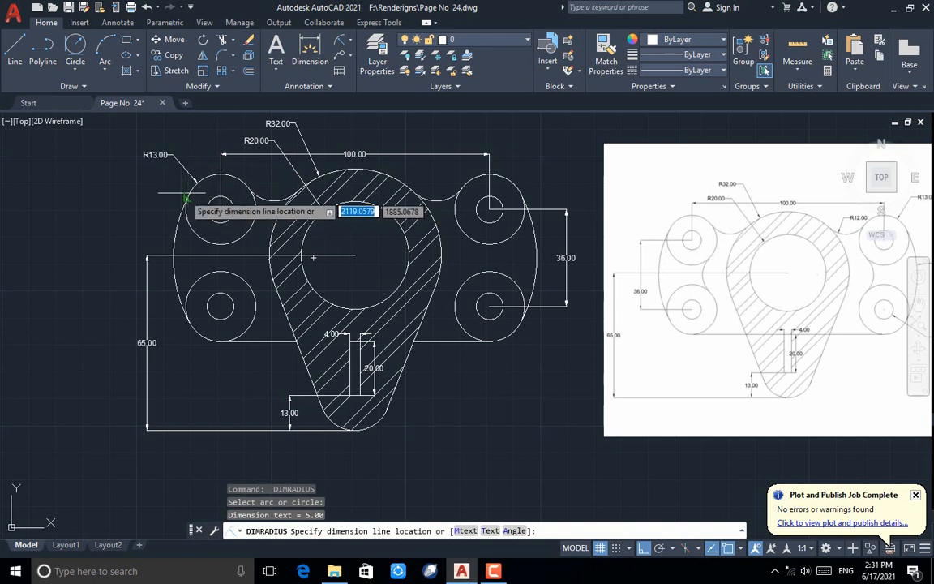
click(165, 182)
Add radius dimensions to the large left outer arc and to the concave arc joining the body to the upper-right lobe.
key(Return)
click(176, 234)
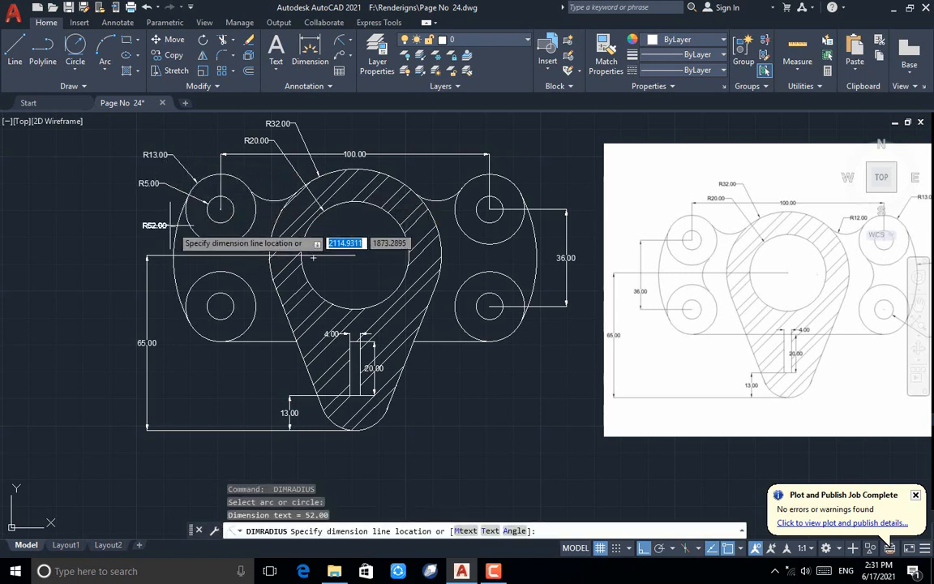
click(148, 211)
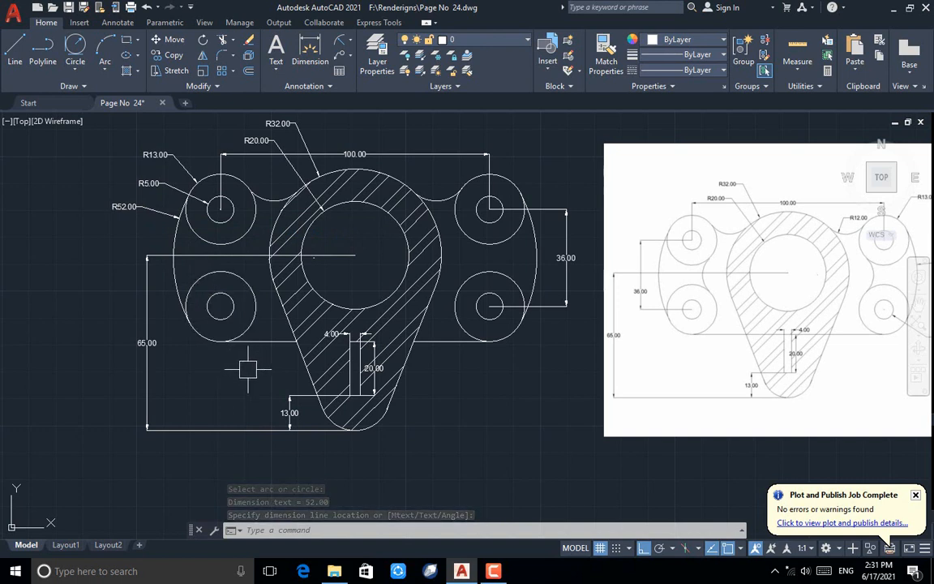
key(Return)
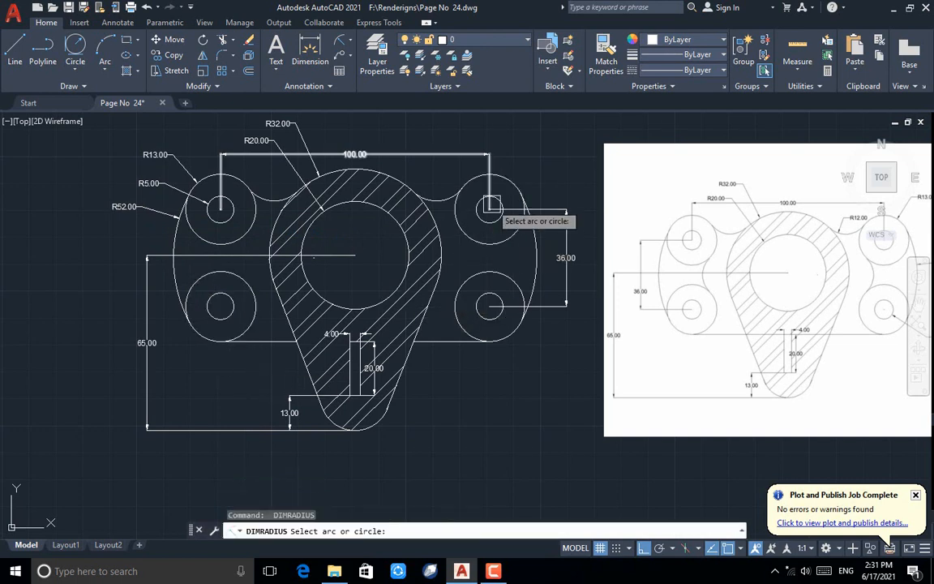
click(442, 197)
click(439, 179)
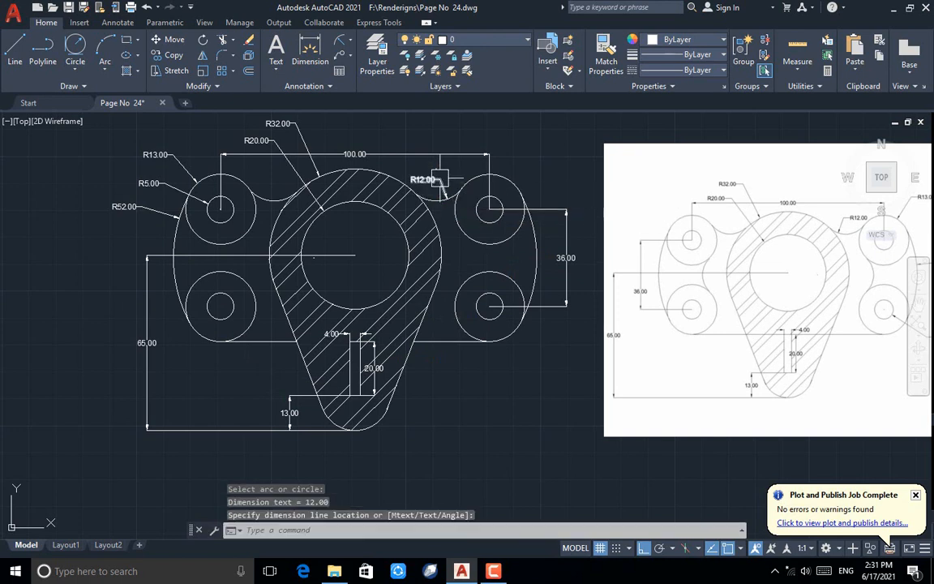
Draw a circle of radius 12 tangent to the upper-right and lower-right outer lobe circles, on the side facing the body.
click(75, 71)
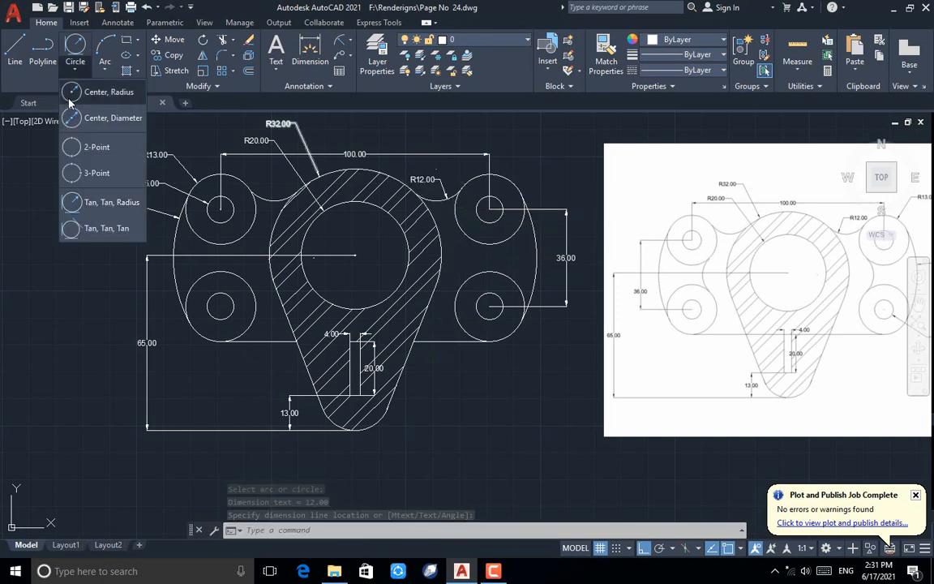
click(104, 201)
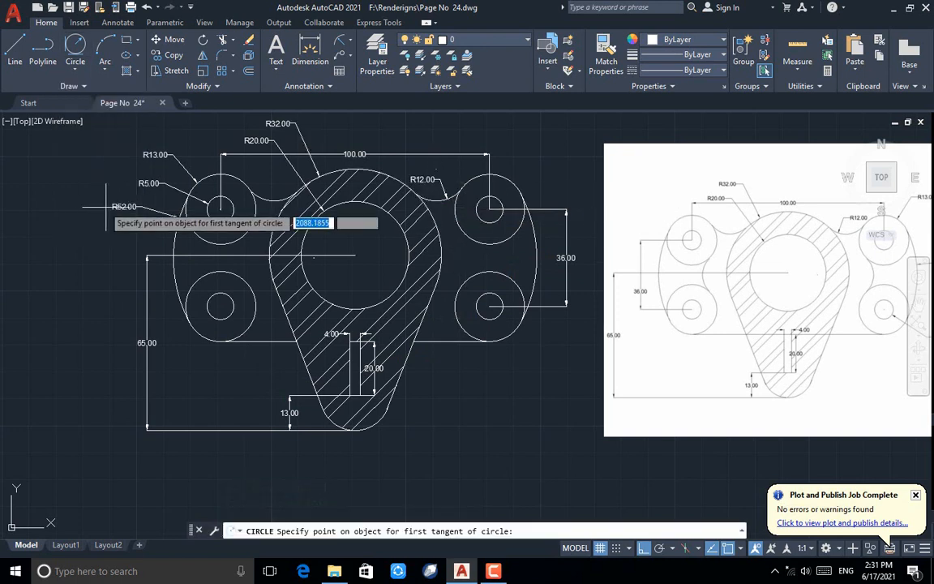
click(462, 231)
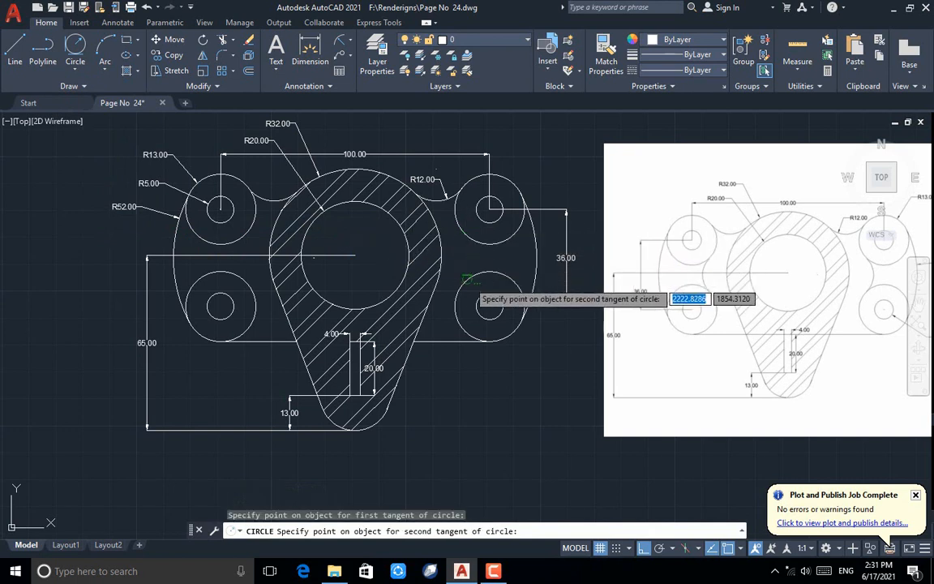
click(468, 280)
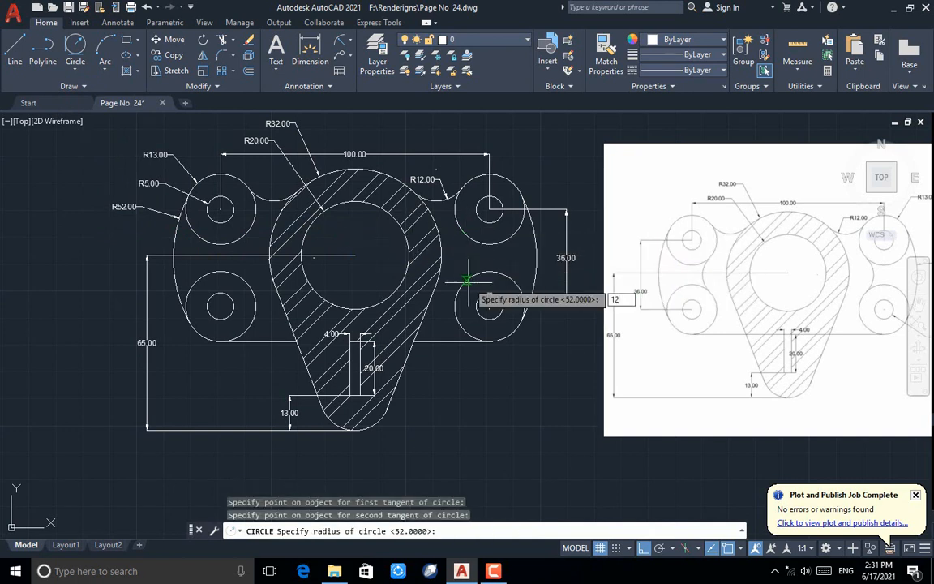
key(Return)
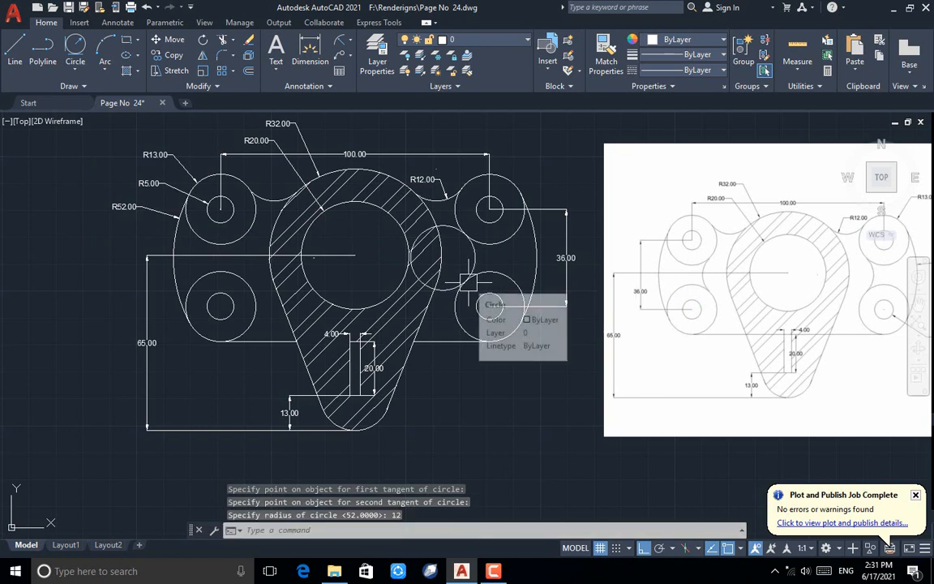
Draw a circle of radius 12 tangent to the upper-left and lower-left outer lobe circles, on the side facing the body.
click(74, 55)
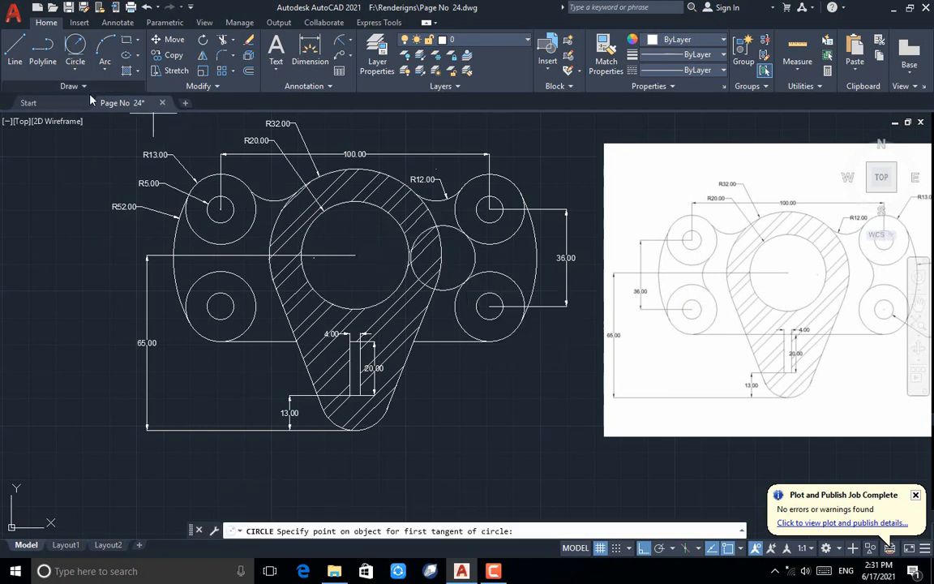
click(236, 241)
click(236, 274)
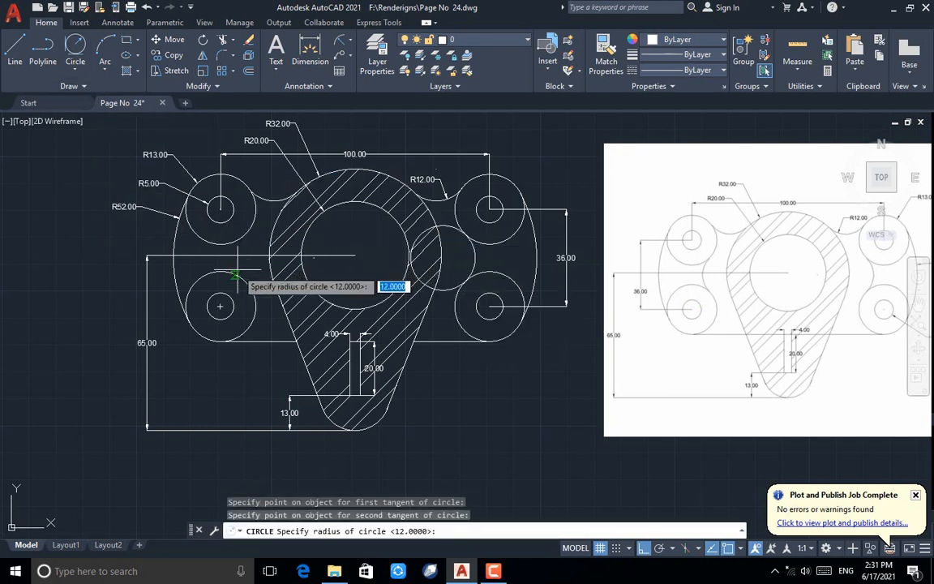
text(12)
key(Return)
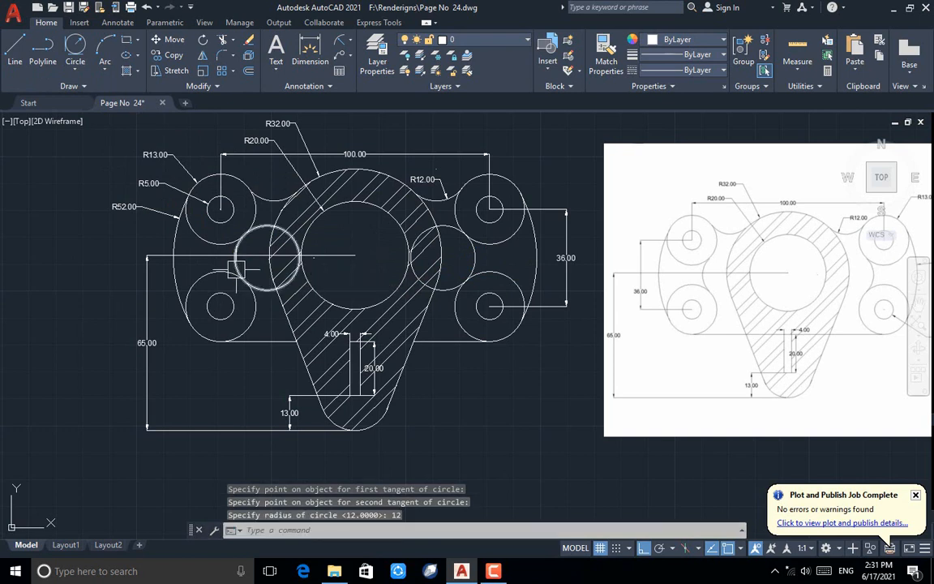
Trim the overlapping geometry where the left radius 12 tangent circle crosses the central body's outline.
text(tr)
key(Return)
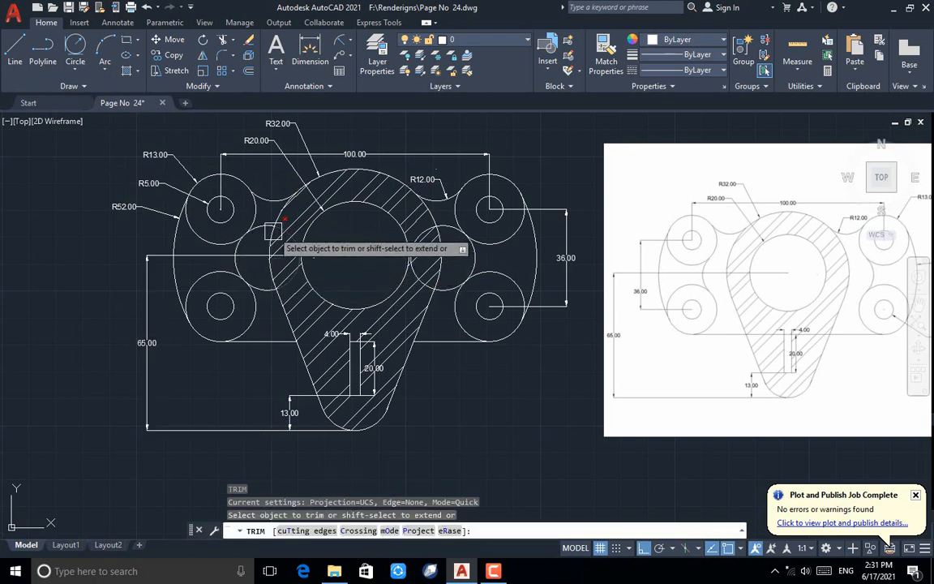
click(269, 229)
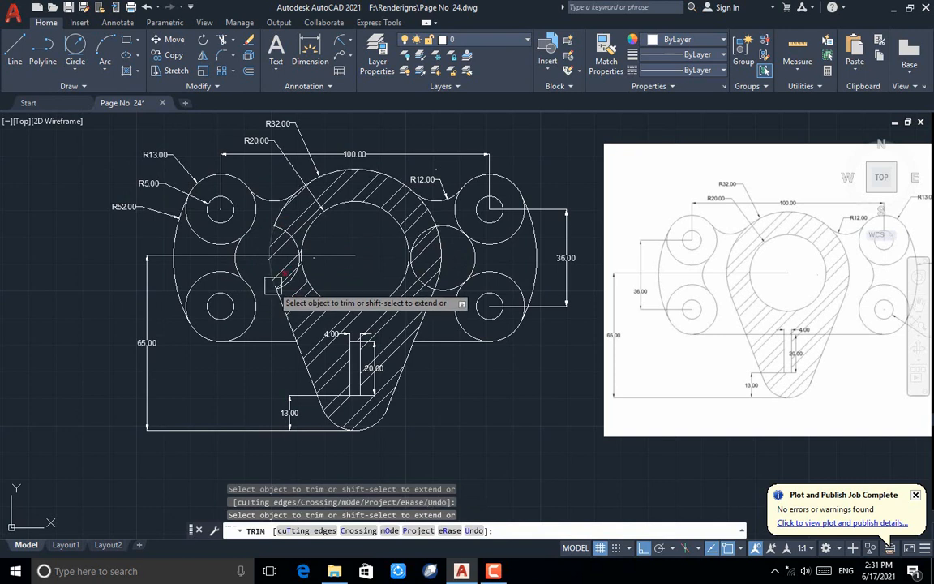